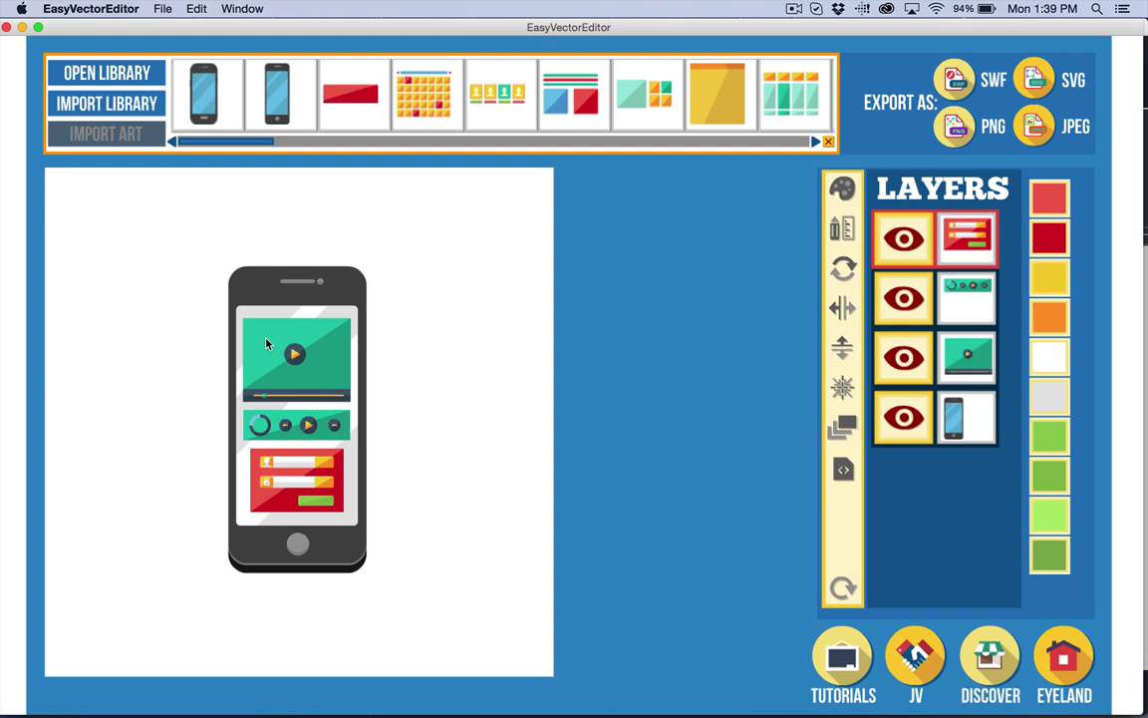
- Start a 100% SWF export of the phone artwork, then cancel the Save As dialog
left_click(959, 93)
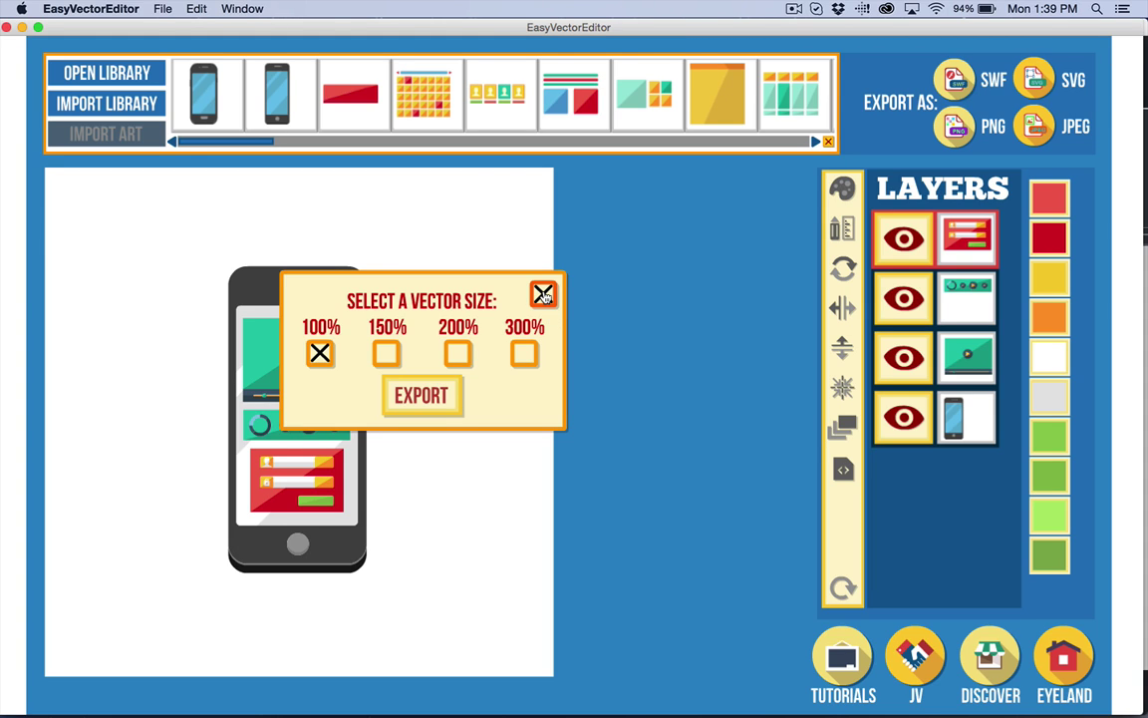
left_click(424, 397)
left_click(538, 249)
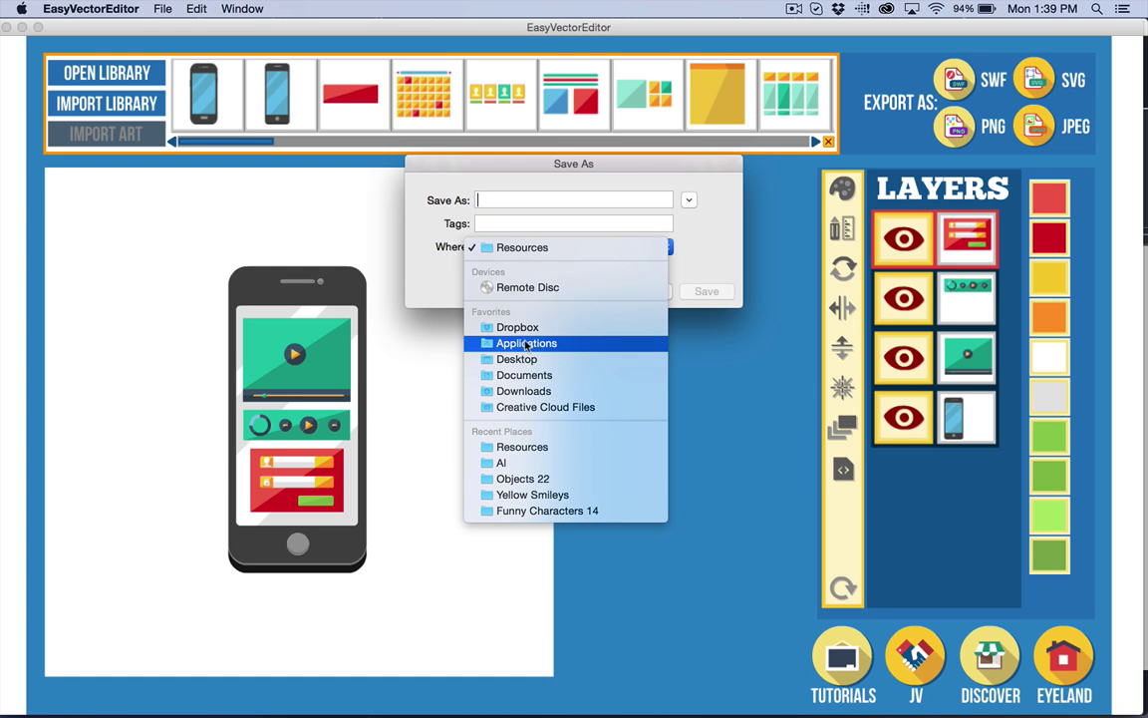
left_click(677, 287)
left_click(657, 290)
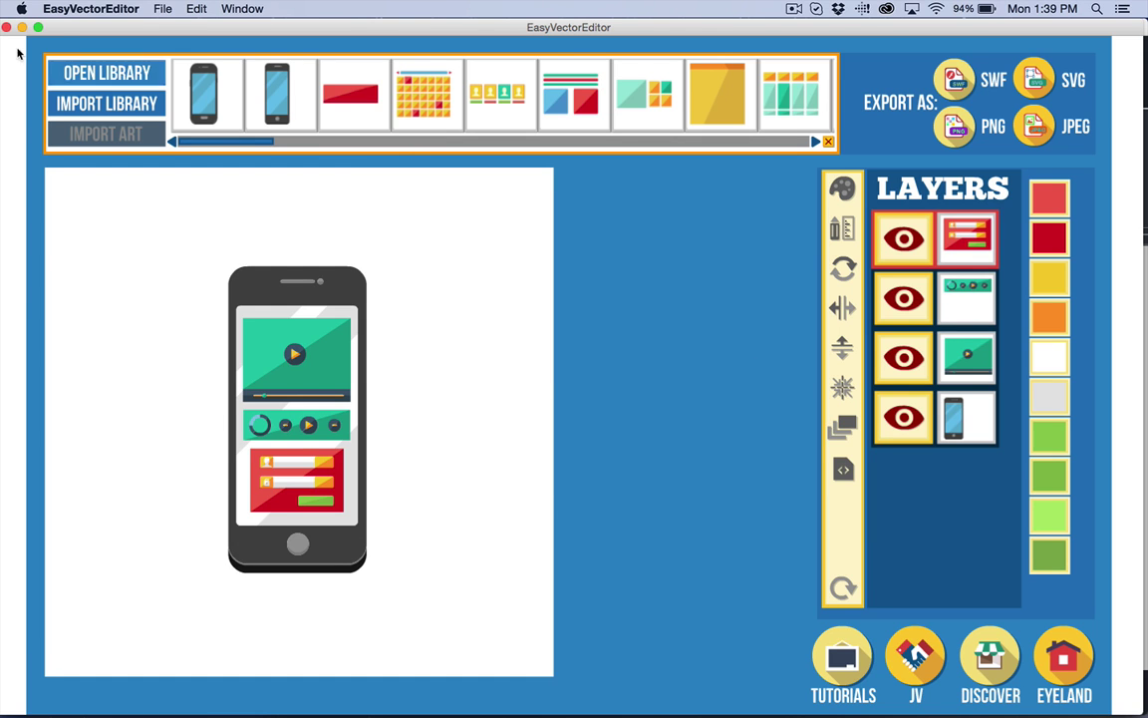
- Minimize the vector editor and bring EasyAnimatorPro to the front
left_click(21, 28)
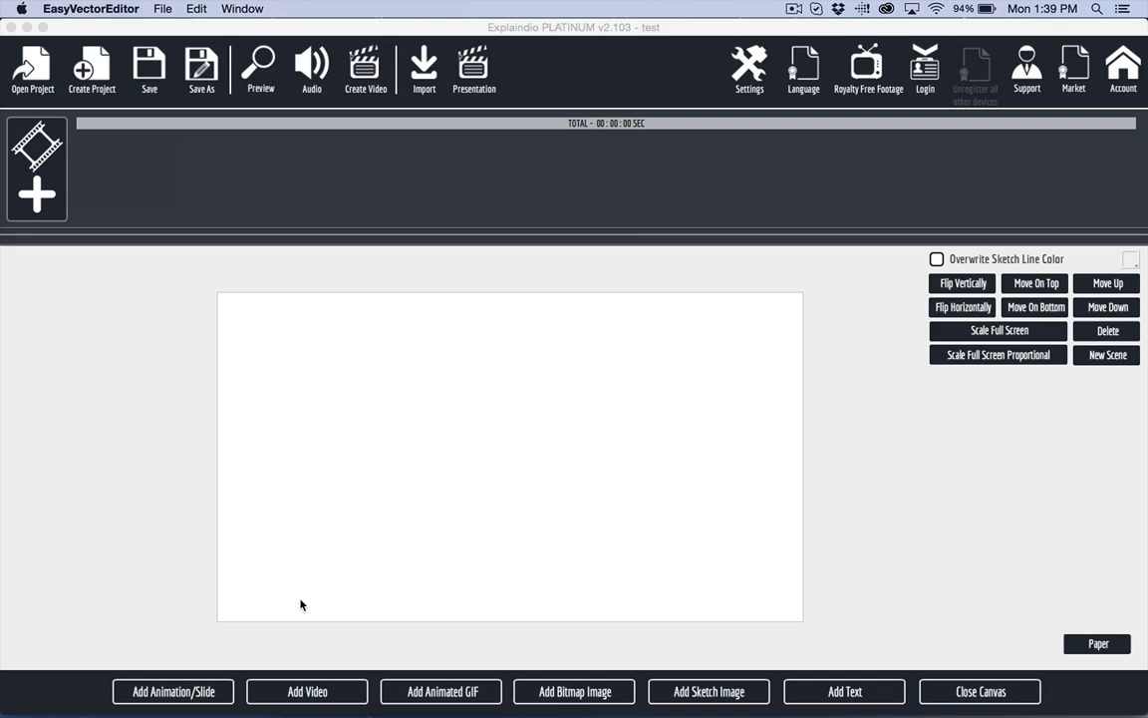
mouse_move(628, 702)
left_click(487, 701)
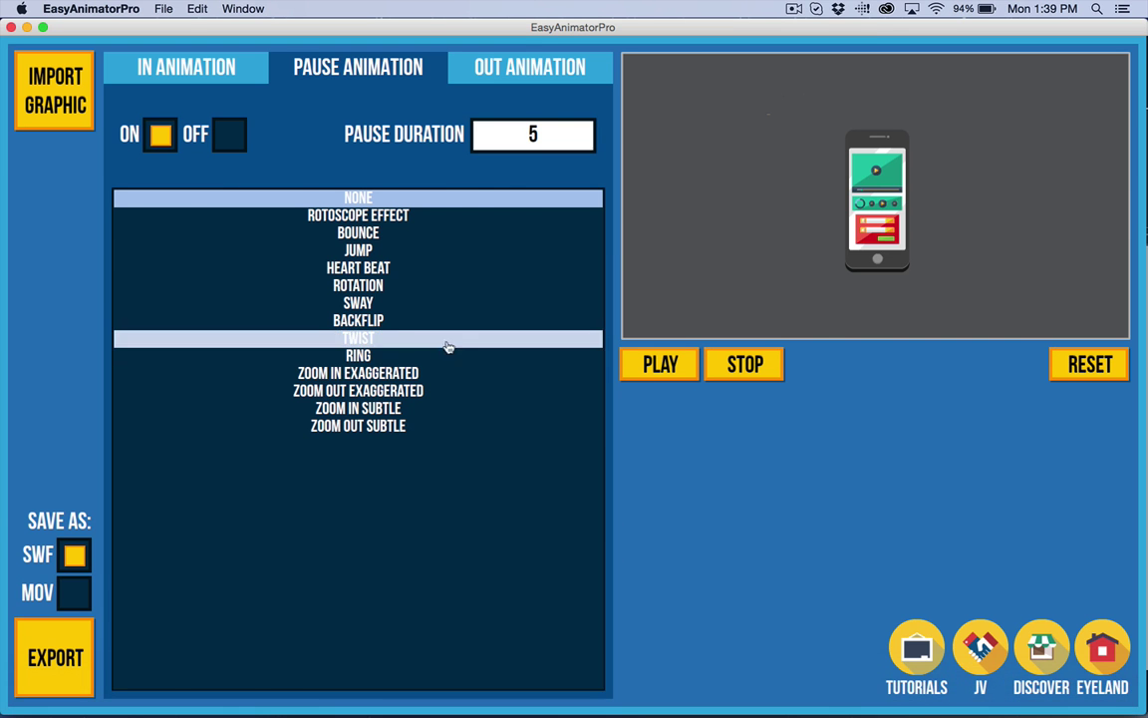
- Review the In and Pause animations, switch Out Animation on, and preview the phone
left_click(199, 62)
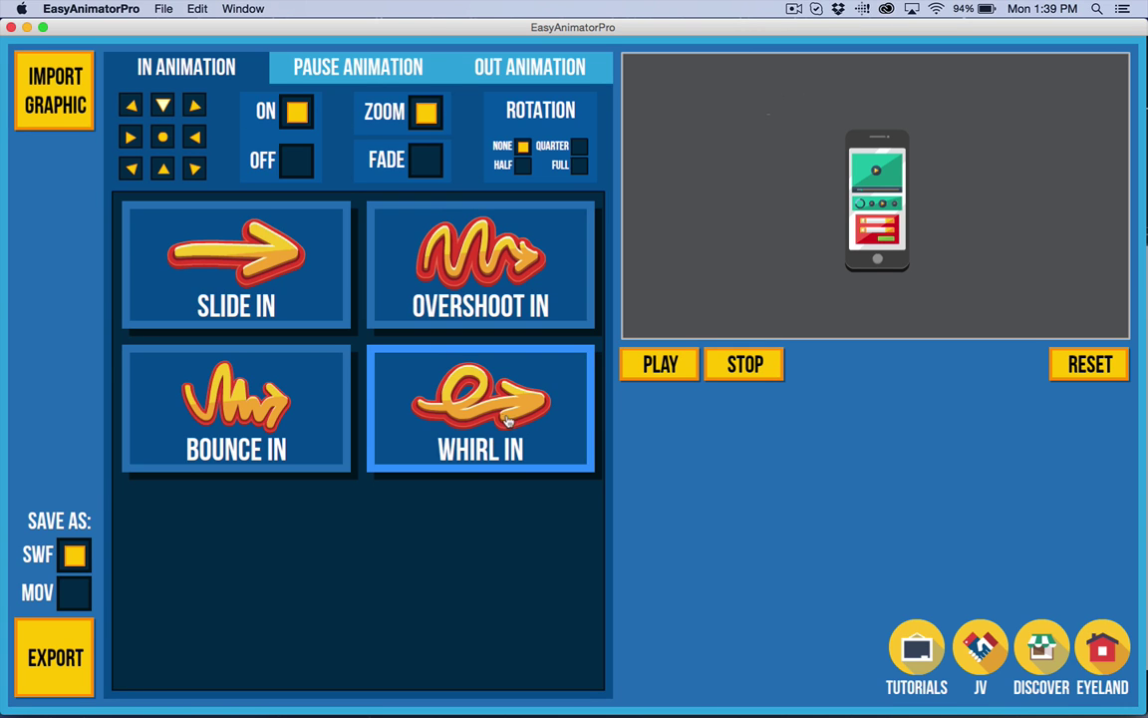
left_click(354, 68)
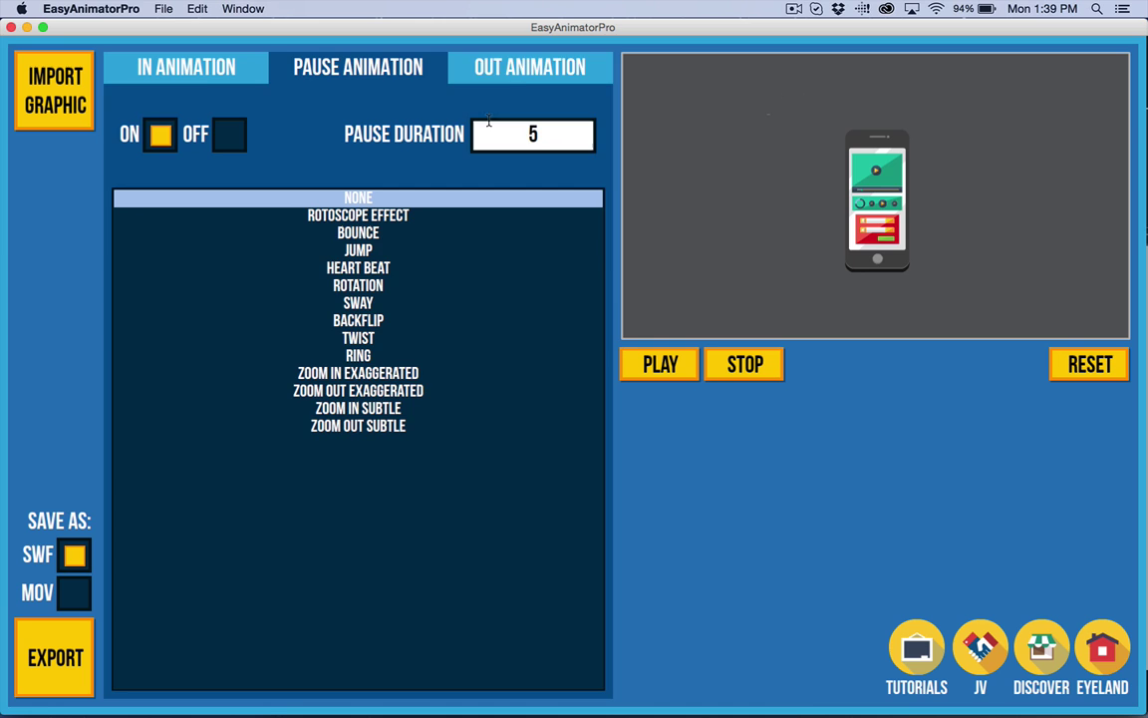
left_click(525, 70)
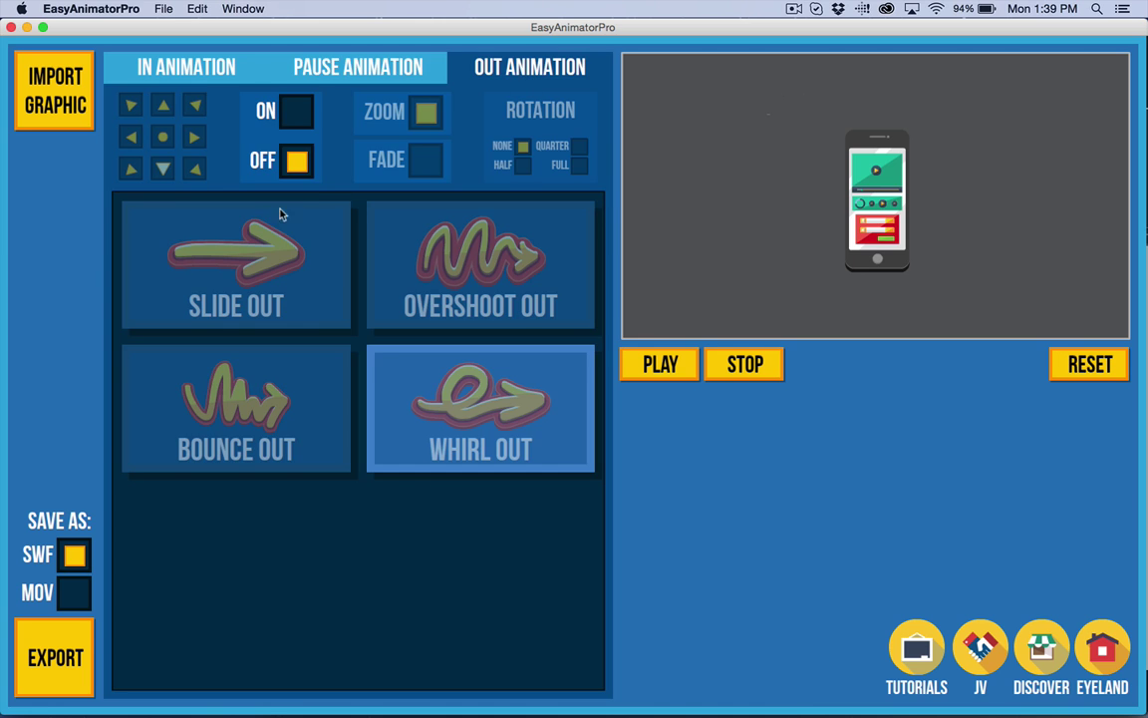
left_click(296, 110)
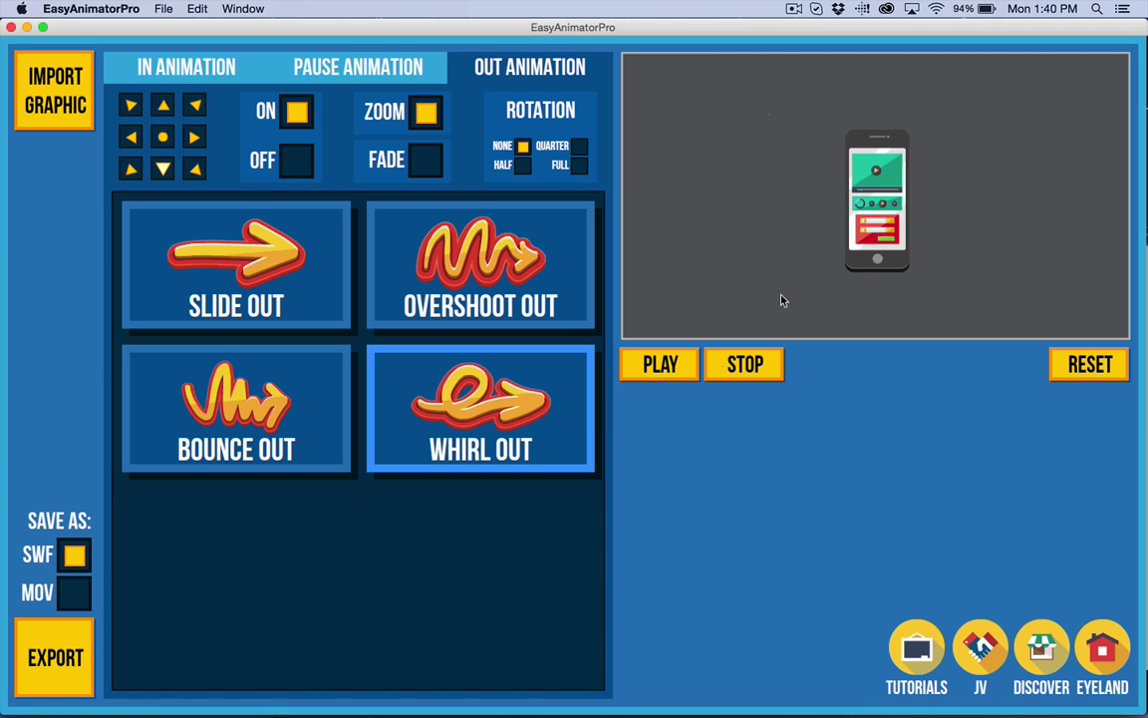
left_click(666, 371)
- Export the animation as aaa_mobile.swf on the Desktop, replacing the old file, and close EasyAnimatorPro
left_click(55, 658)
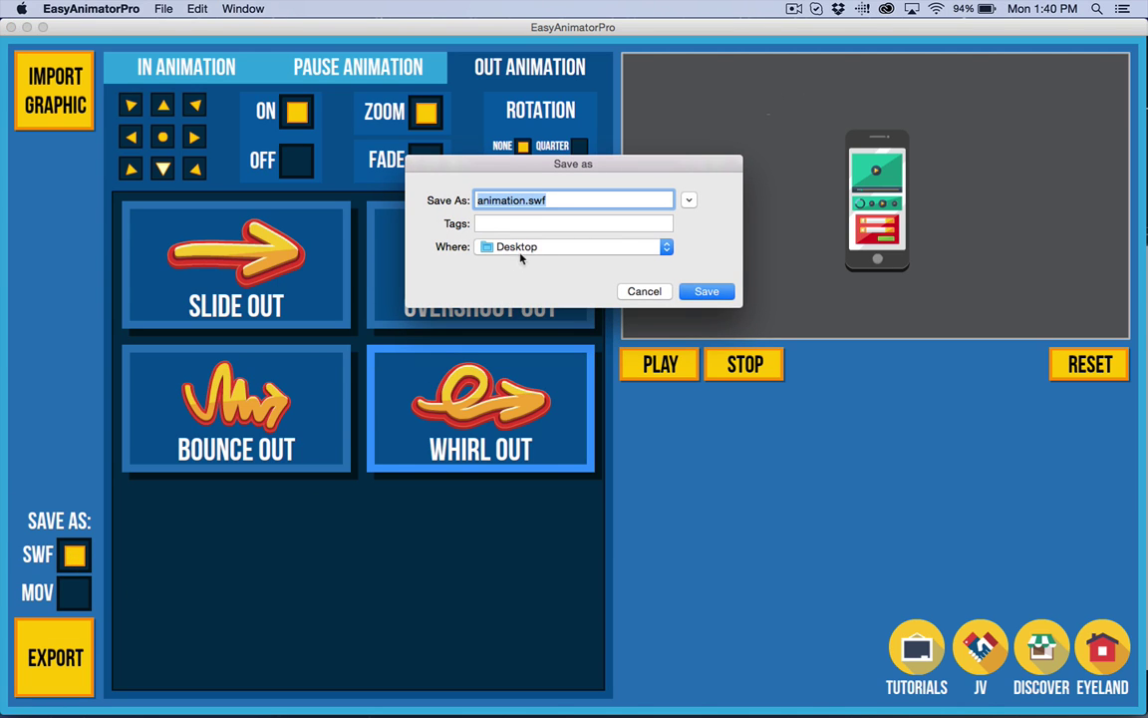
left_click(519, 199)
double_click(525, 199)
type("a")
type("aa_b")
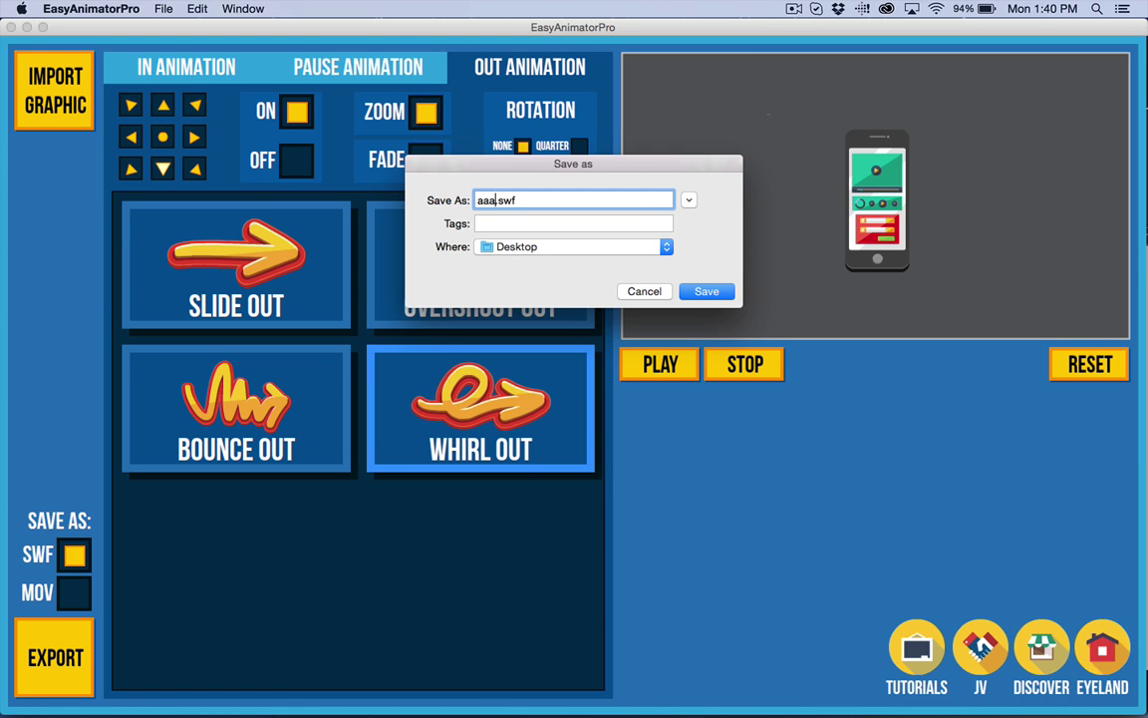
key("BackSpace")
type("mbo")
key("BackSpace")
key("BackSpace")
type("obile")
left_click(725, 290)
left_click(711, 263)
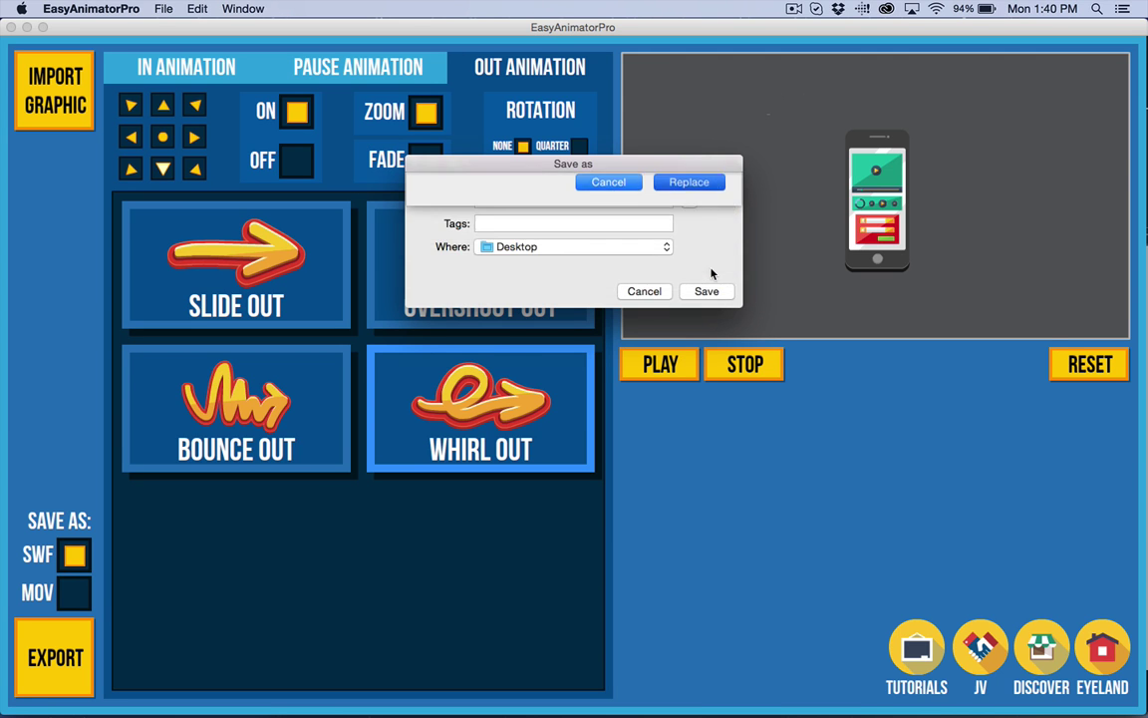
left_click(27, 26)
- Bring the Explaindio Video Creator window with project test to the front
left_click(167, 480)
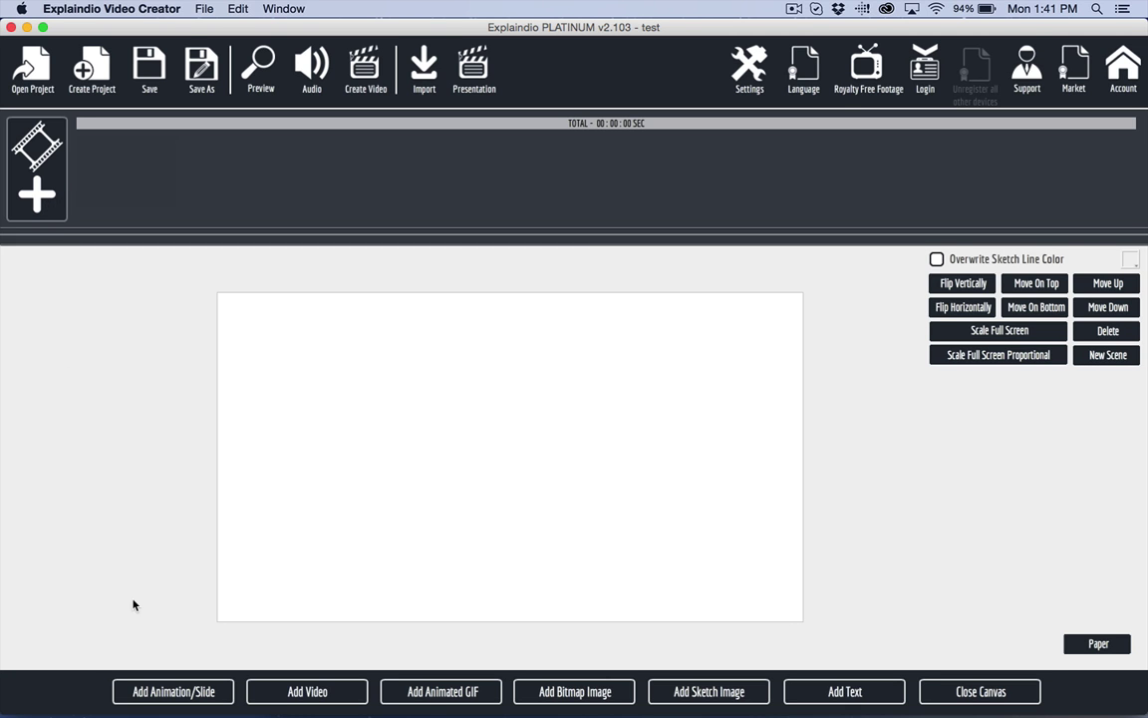
- Import HR_018.JPG as a bitmap slide and stretch it to cover the canvas
left_click(551, 696)
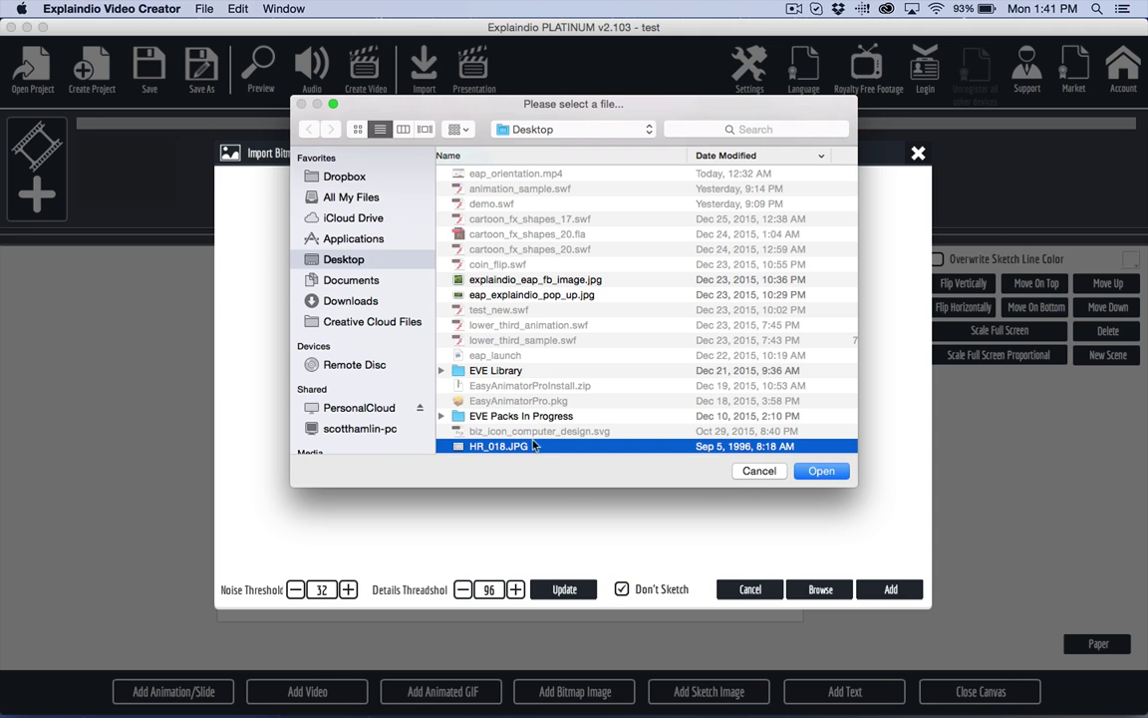
left_click(824, 471)
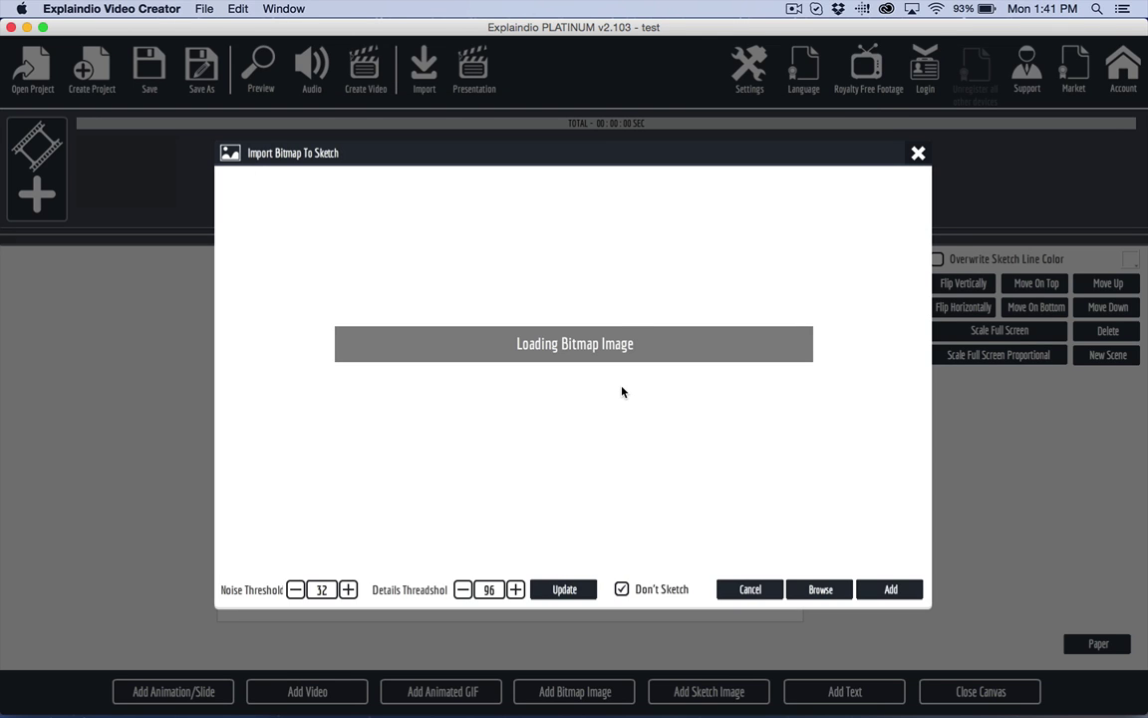
left_click(887, 589)
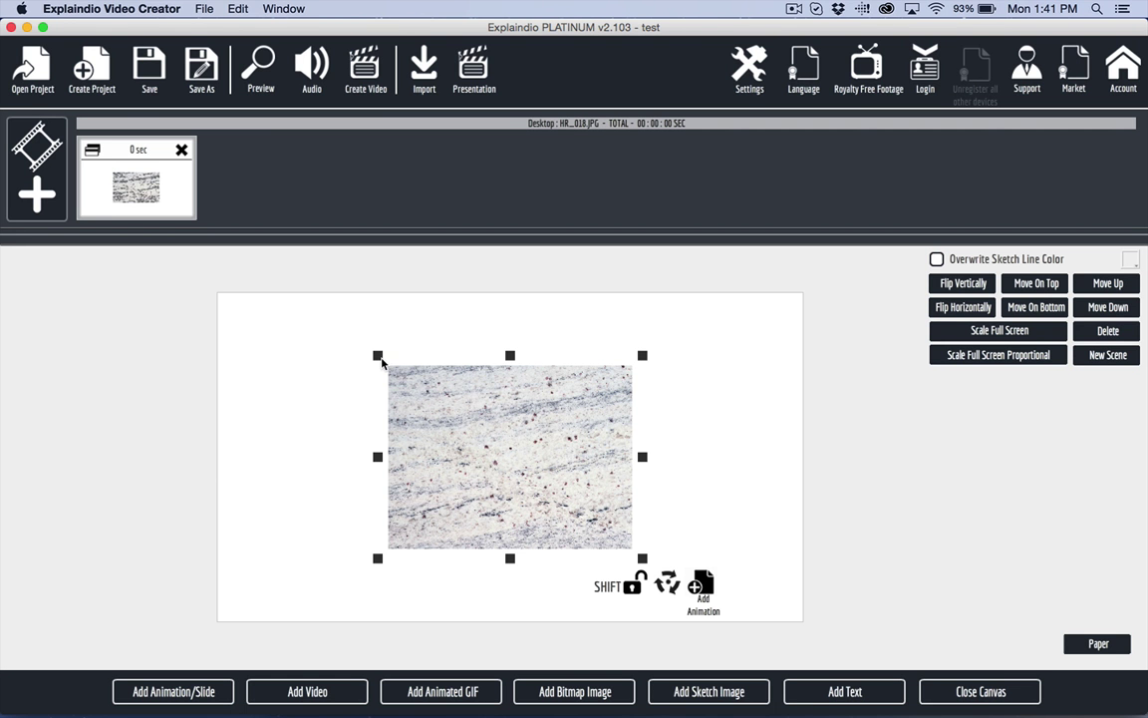
left_click_drag(379, 357, 198, 201)
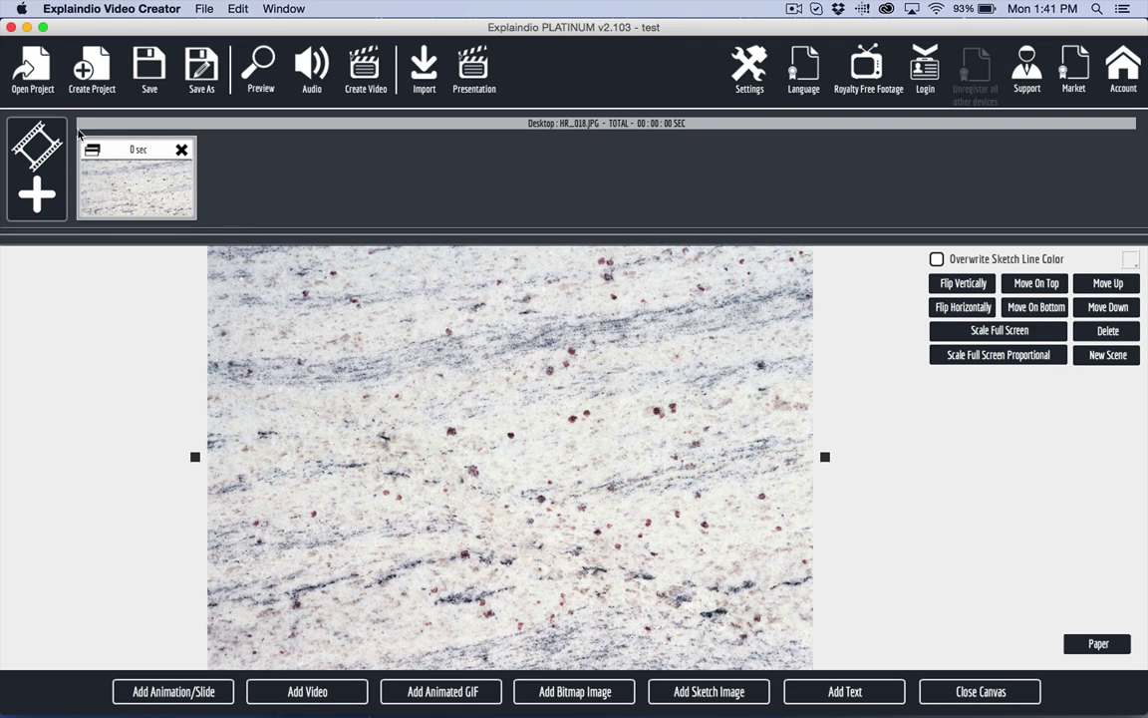
- Load aaa_mobile.swf from the Desktop through Add Flash Animation
left_click(175, 692)
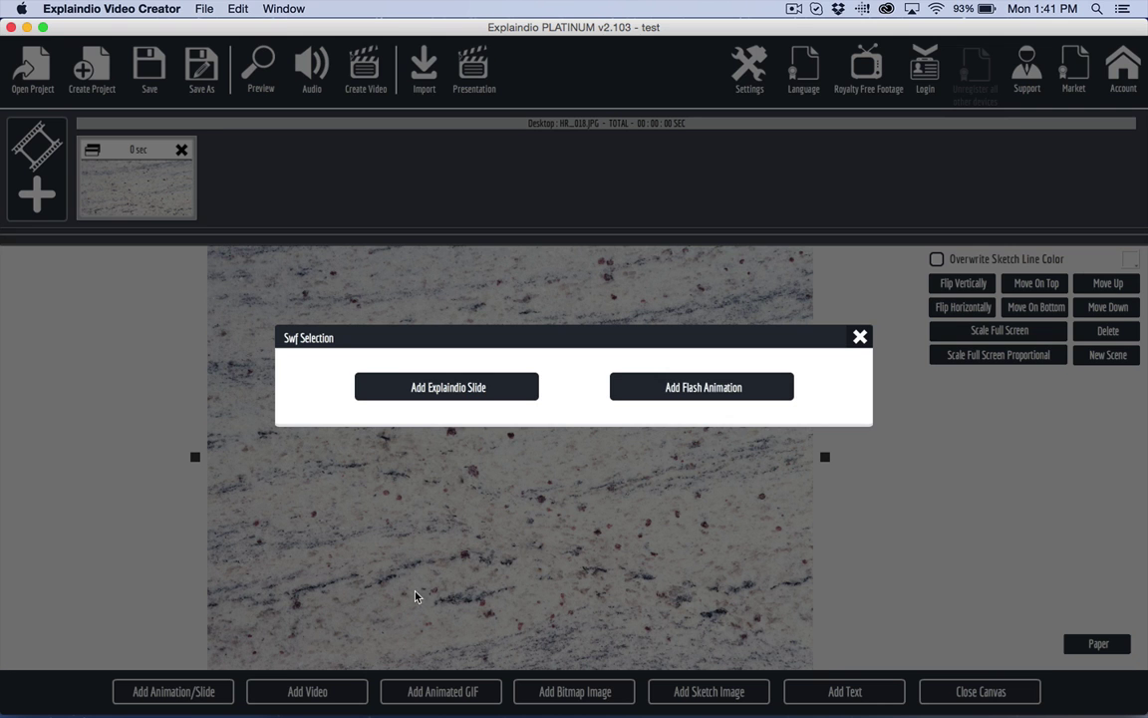
left_click(860, 338)
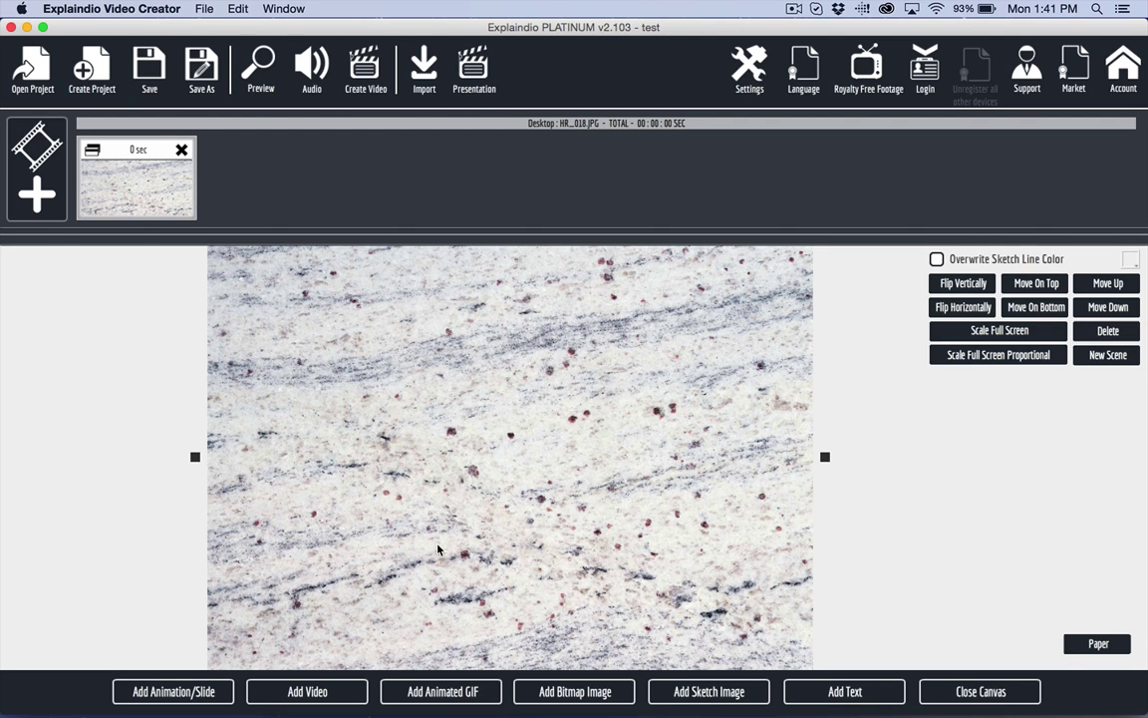
left_click(174, 692)
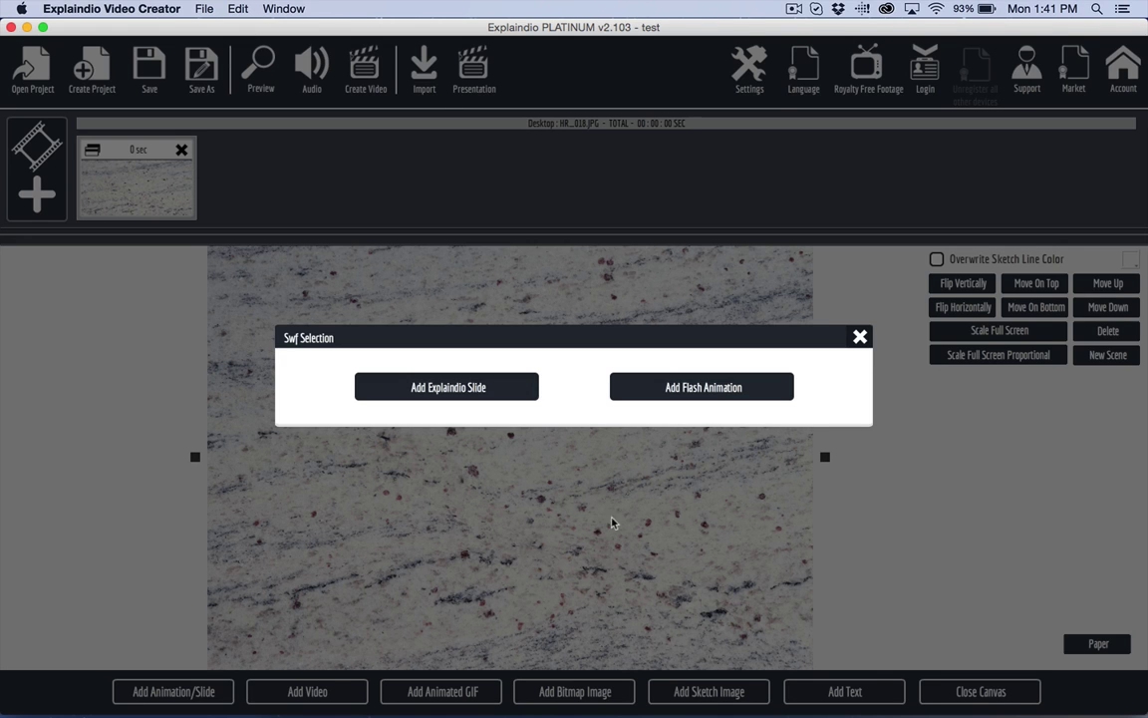
left_click(705, 397)
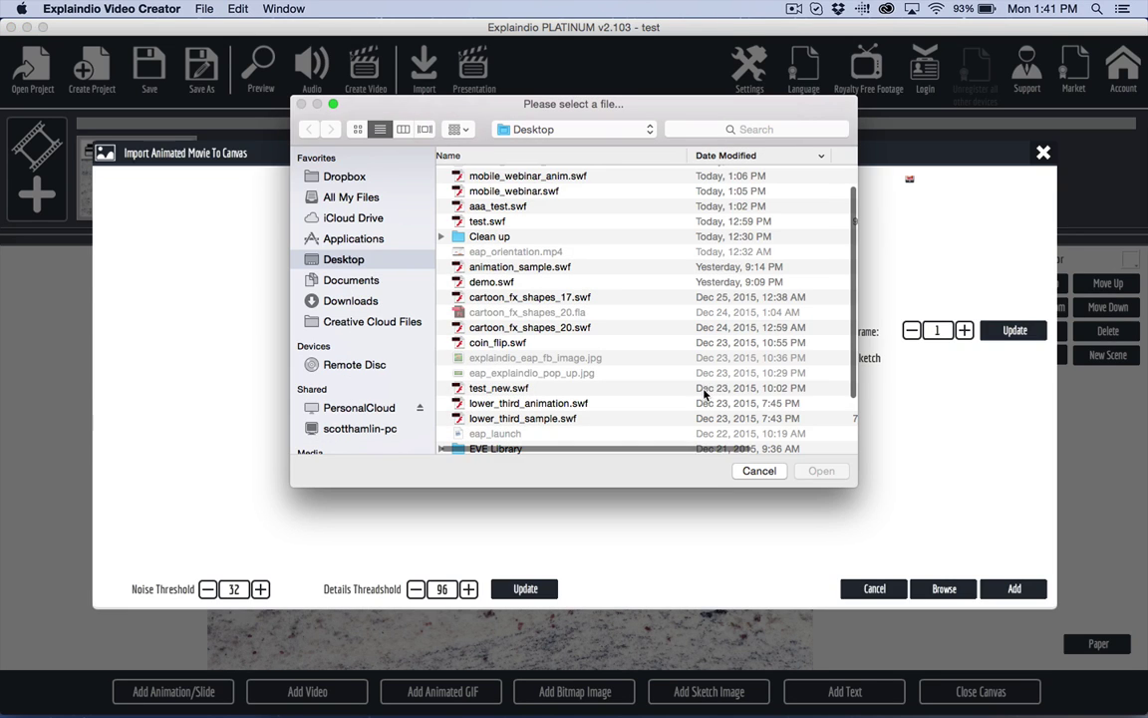
scroll(561, 169, "up", 3)
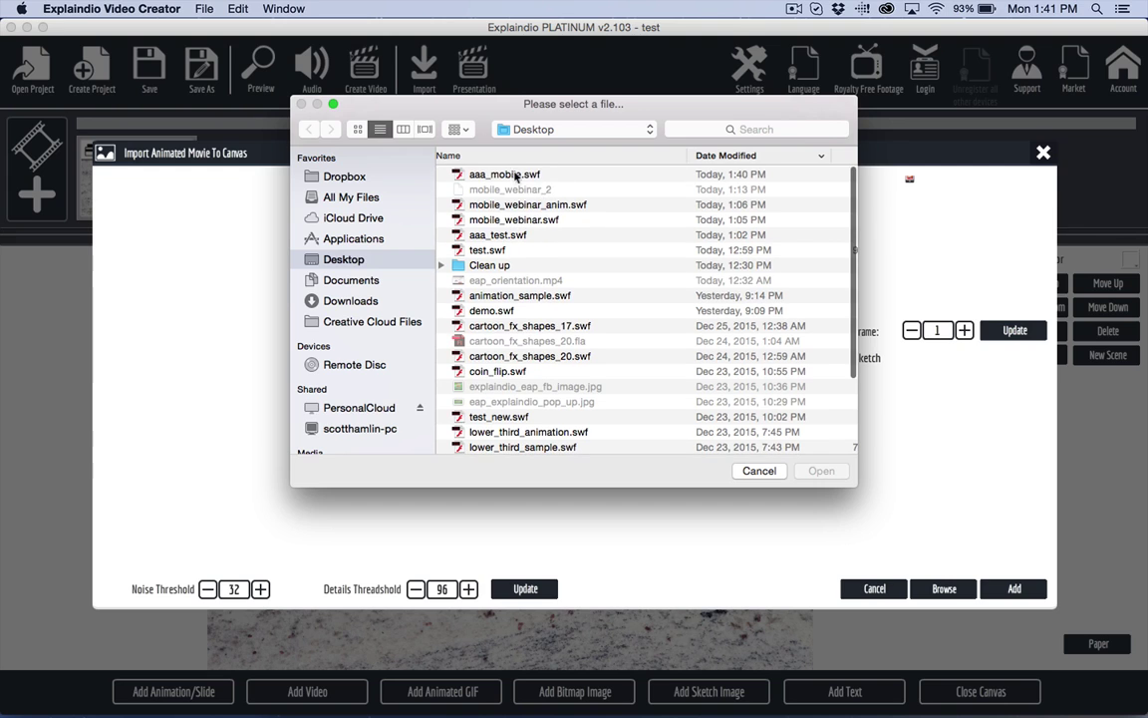
left_click(511, 175)
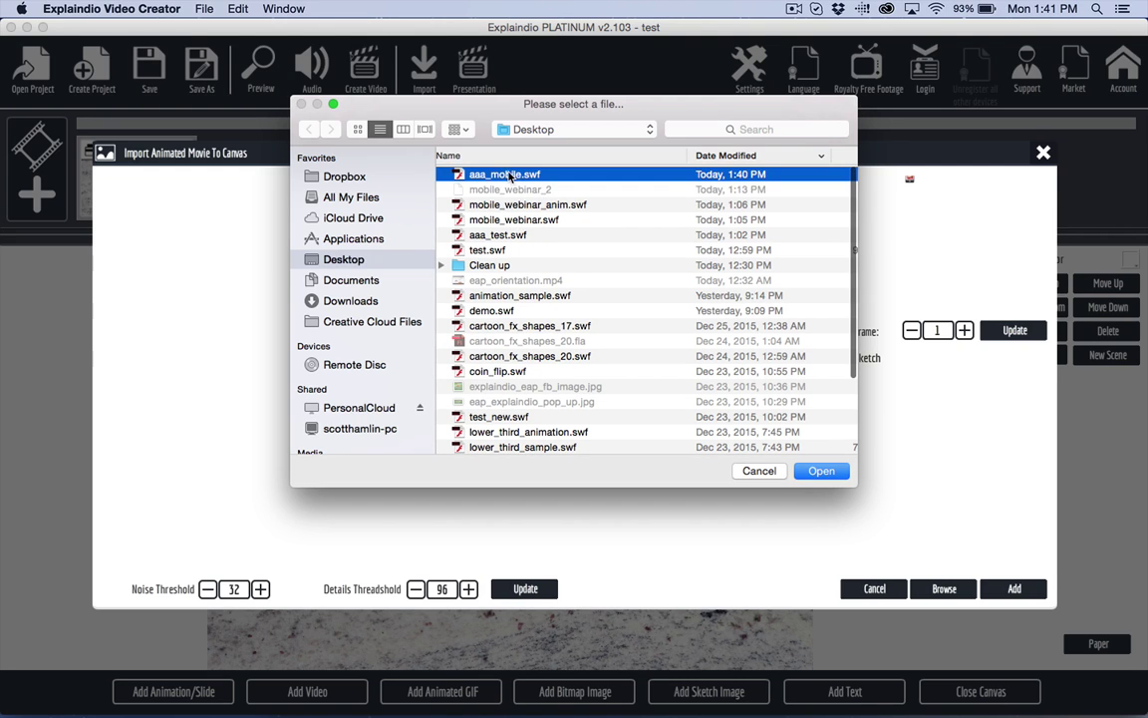
left_click(813, 472)
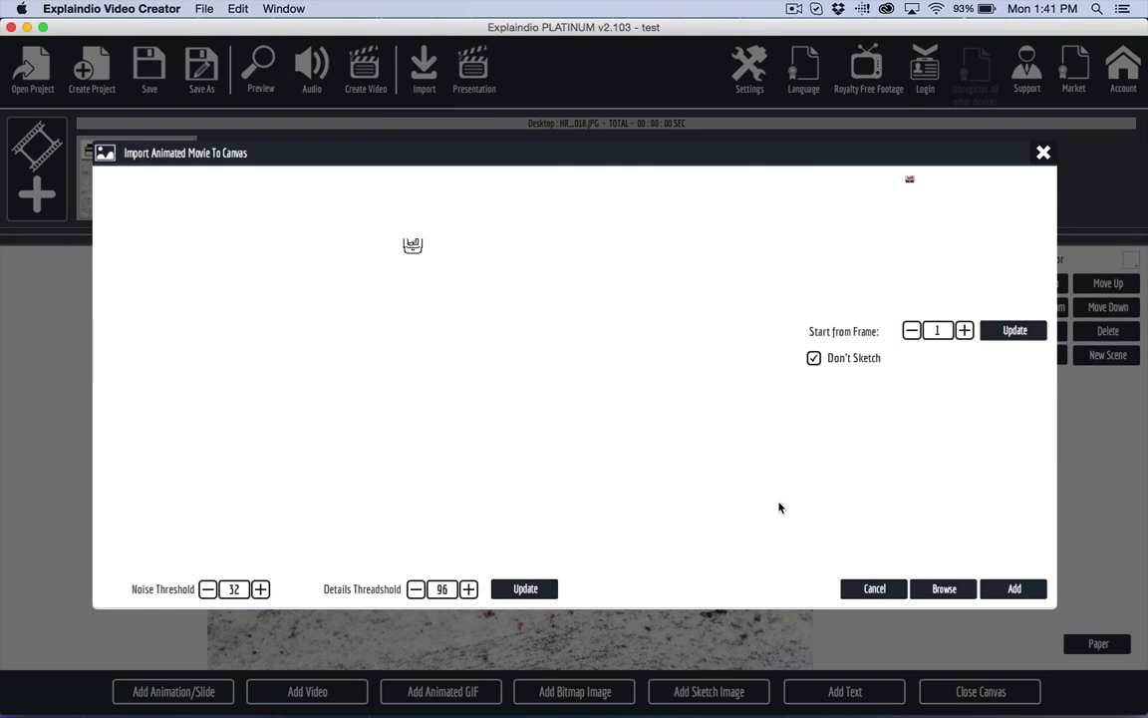
- Add the phone animation to the canvas and drag the granite background aside
left_click(1014, 589)
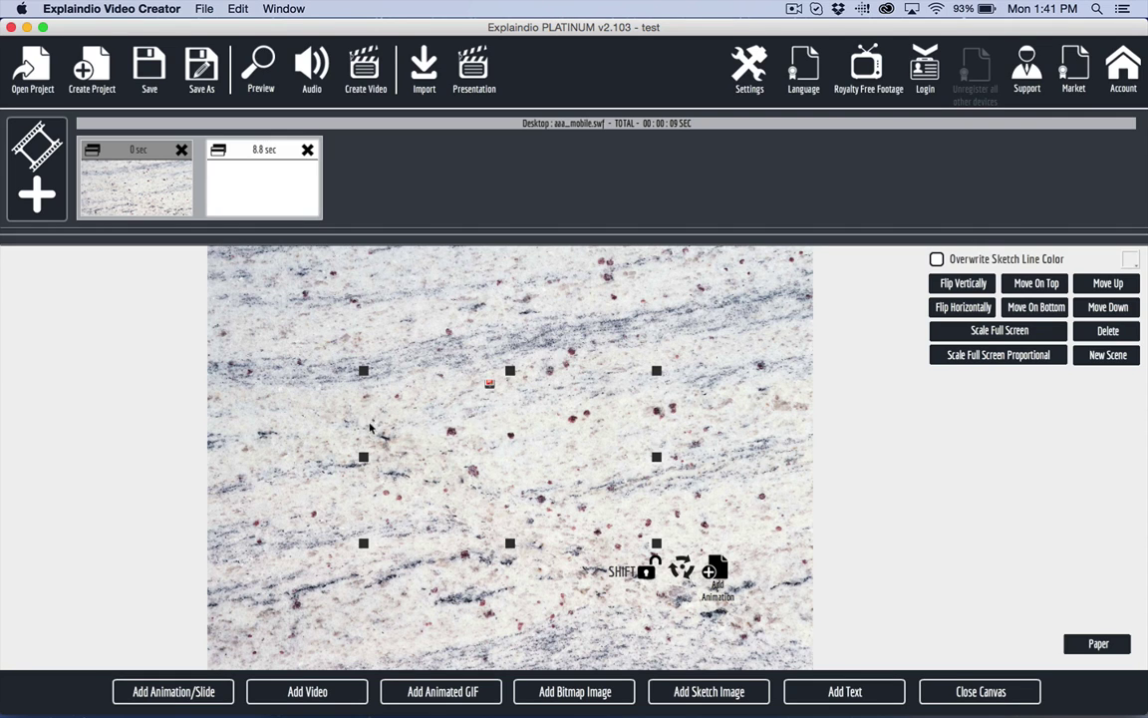
left_click(675, 312)
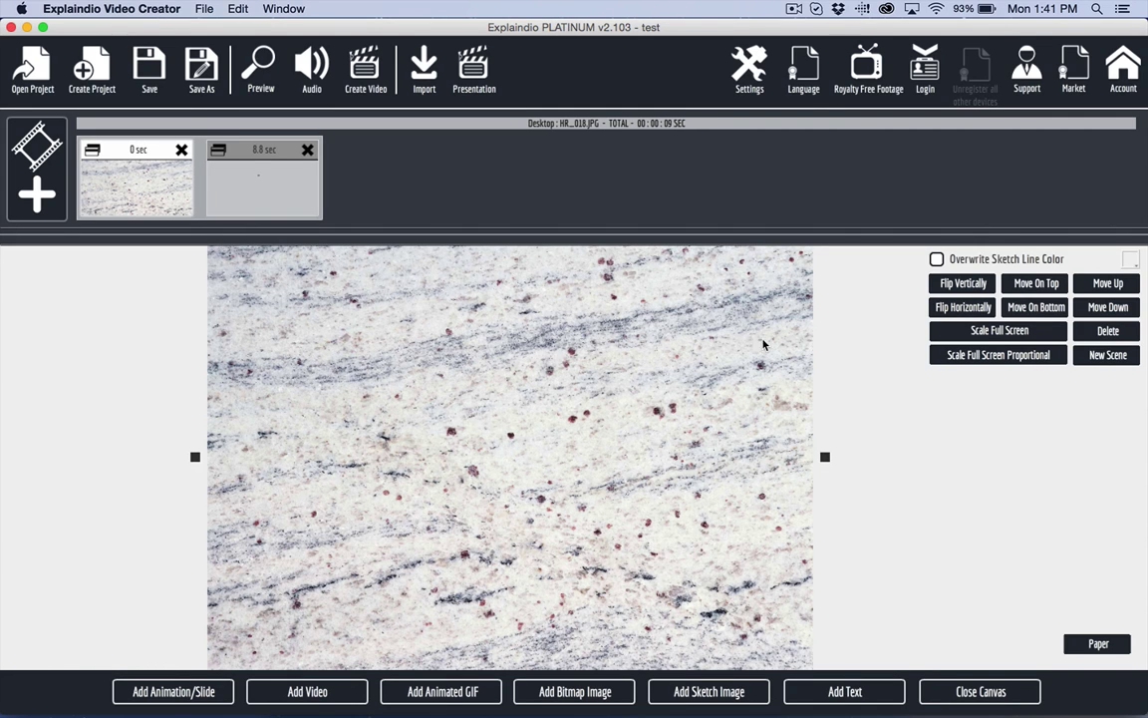
left_click_drag(690, 312, 78, 307)
- Enlarge the phone animation, nudge it right, and move the granite background back
left_click(490, 384)
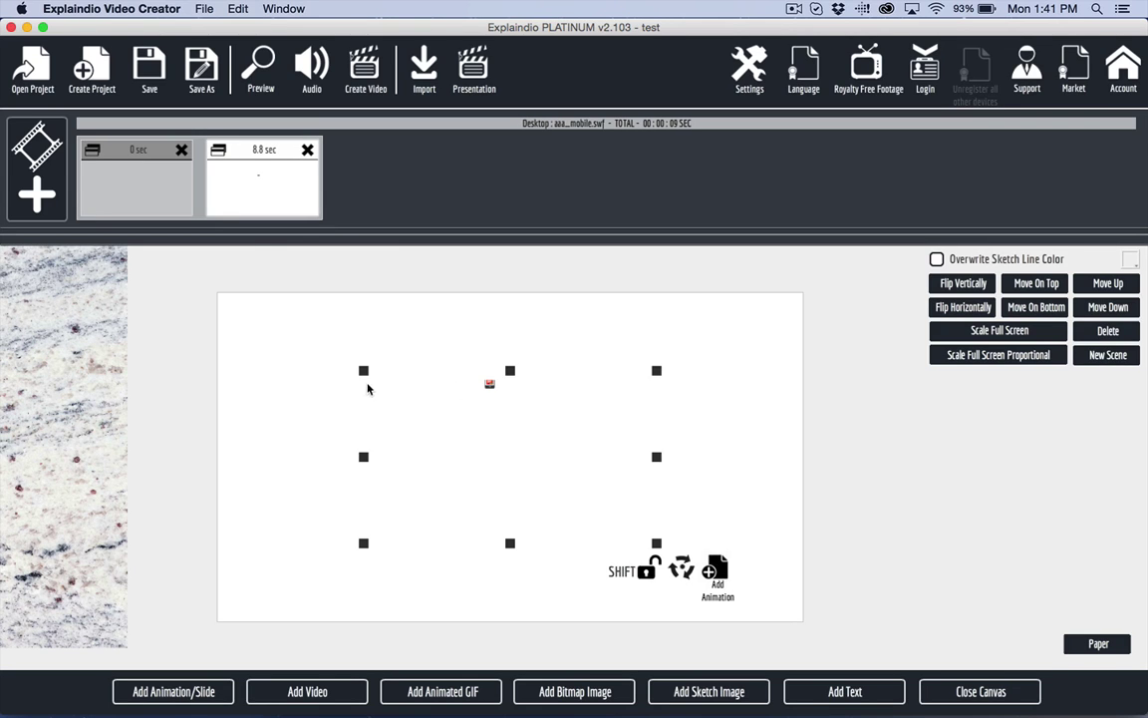
left_click_drag(362, 371, 213, 283)
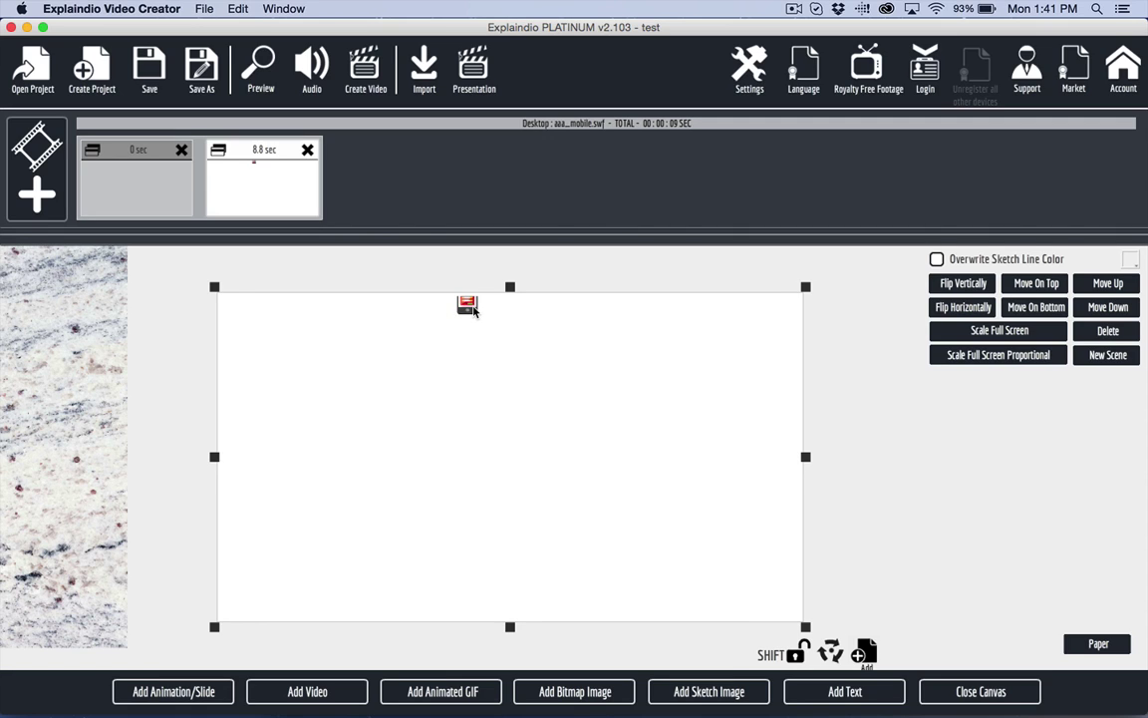
left_click_drag(474, 310, 517, 310)
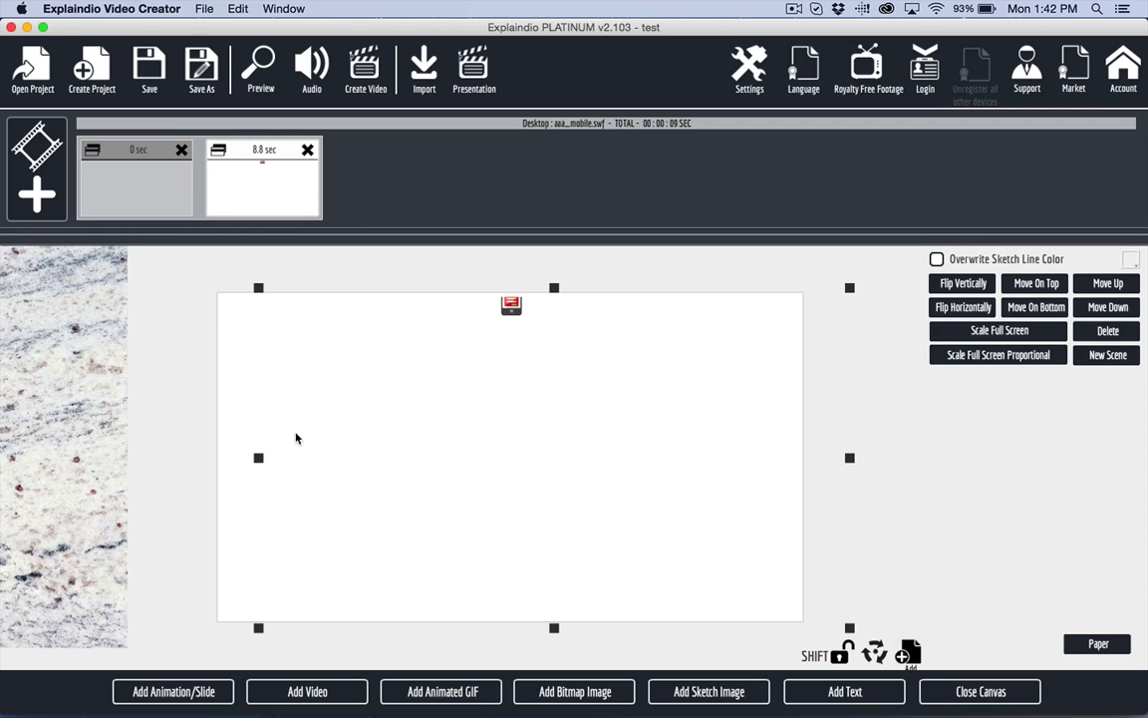
left_click(91, 379)
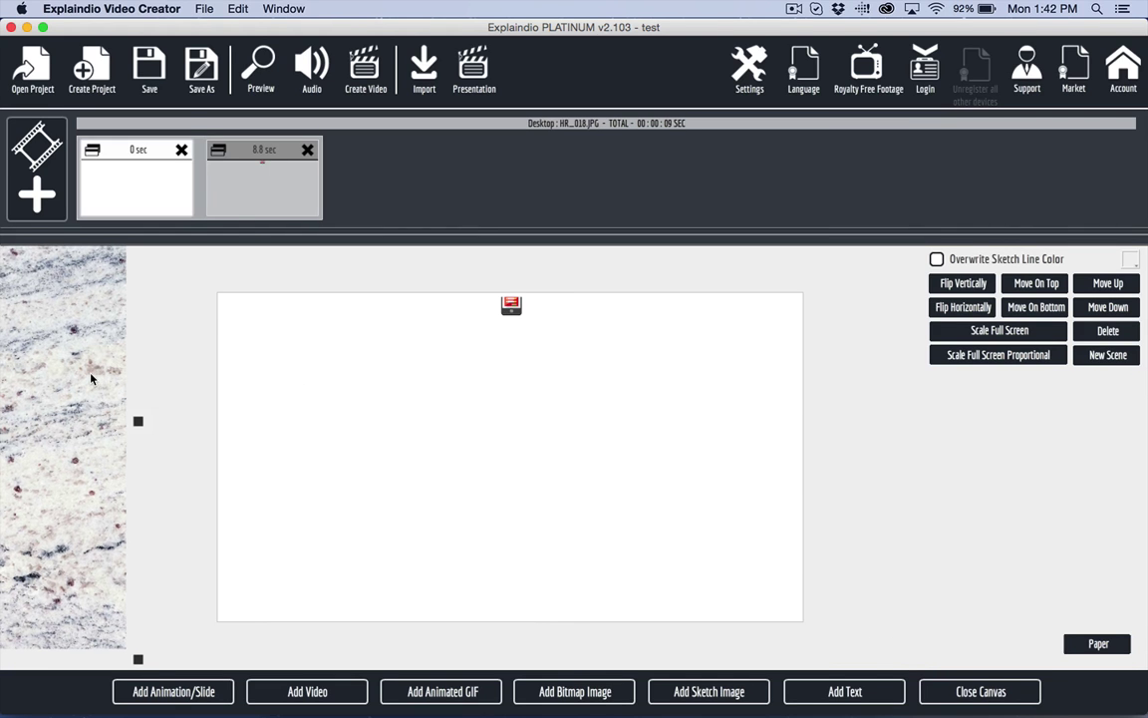
left_click_drag(49, 370, 725, 382)
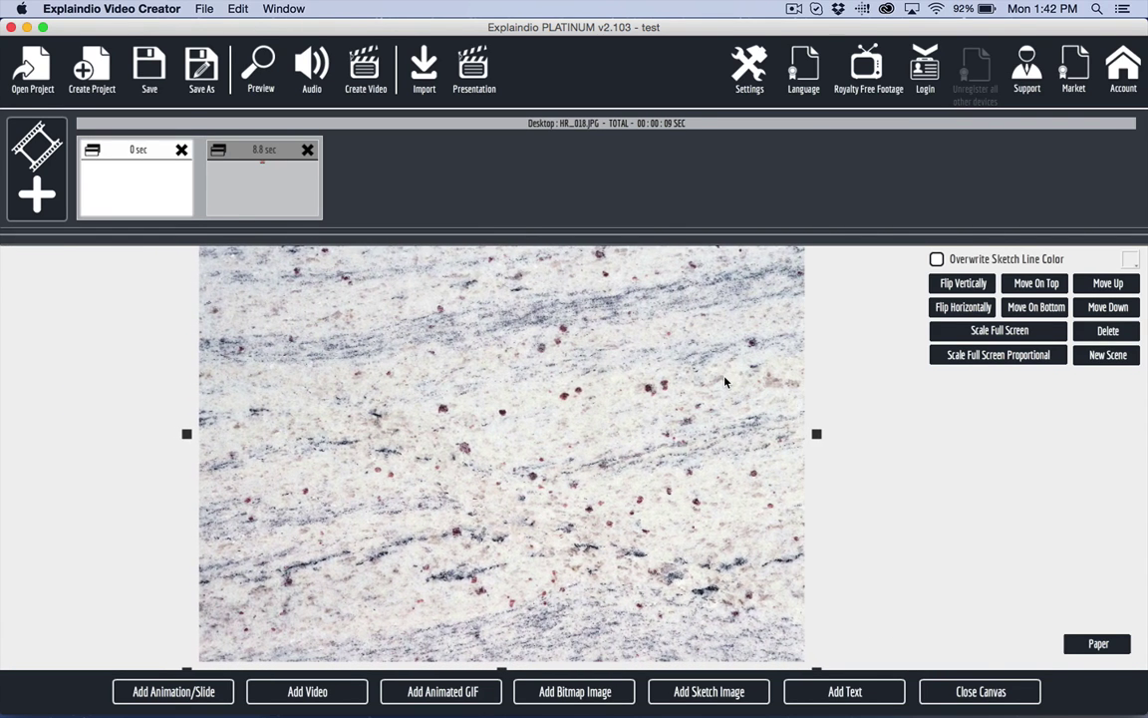
left_click(256, 186)
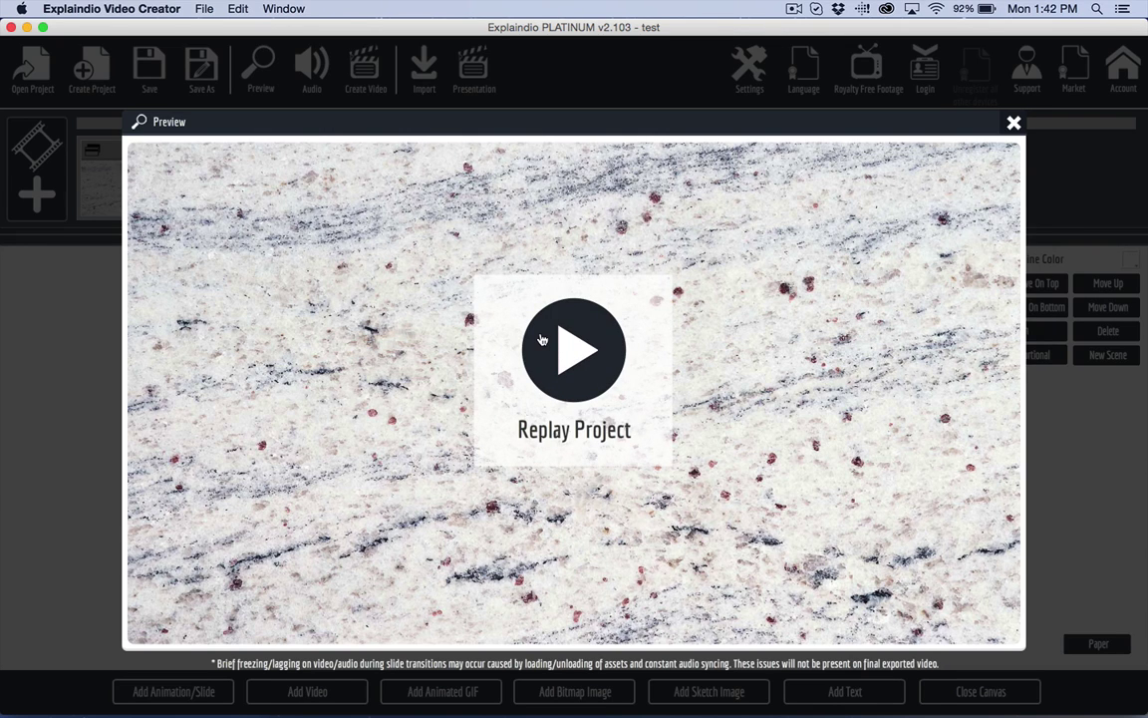
left_click(542, 340)
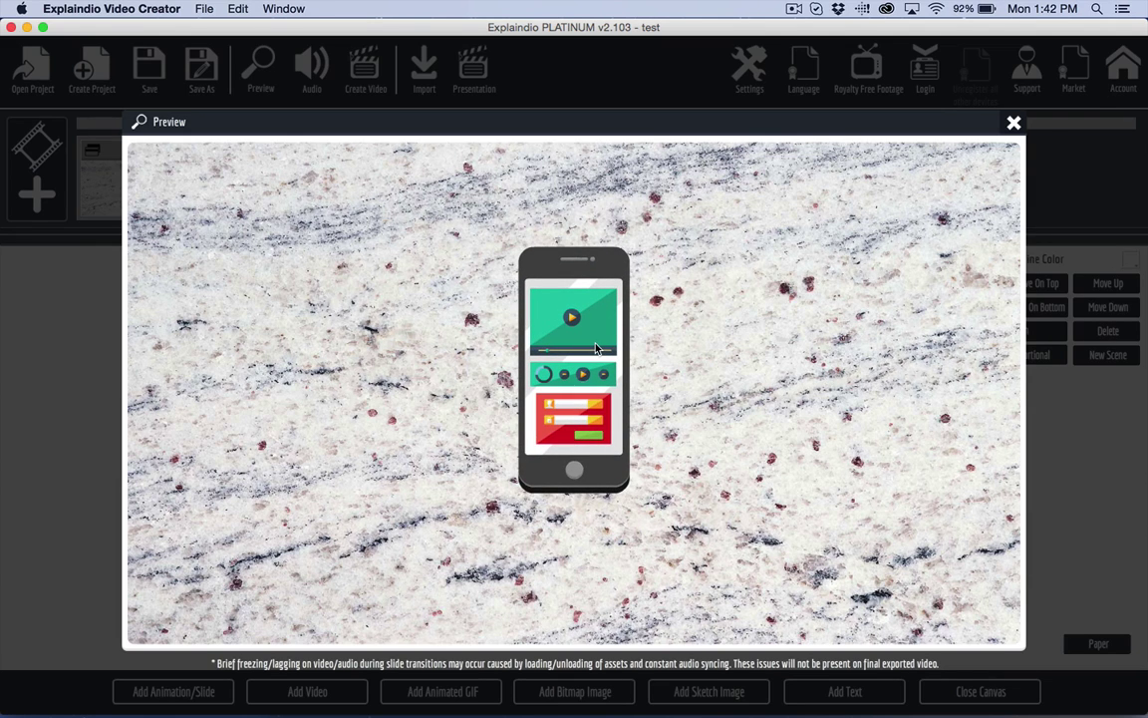
left_click(1014, 122)
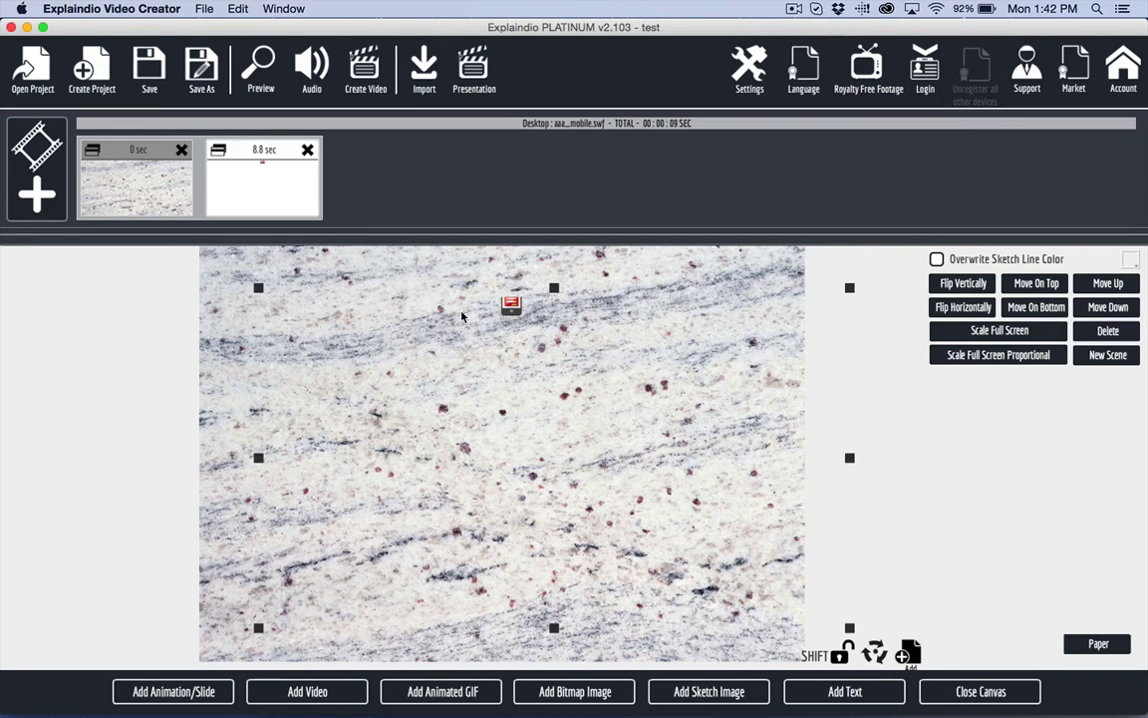
- Move the aaa_mobile.swf animation left and a little higher on the canvas
left_click_drag(511, 305, 382, 287)
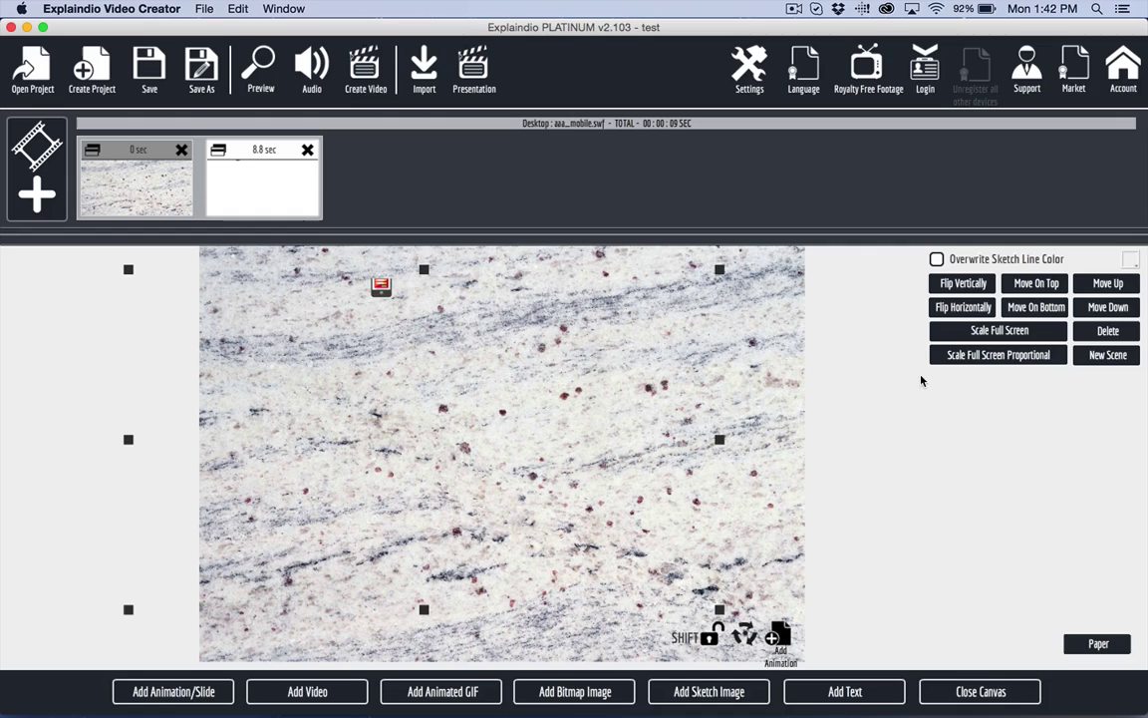
- Add a text element, move it up and right, and set its font to ChunkFive
left_click(852, 690)
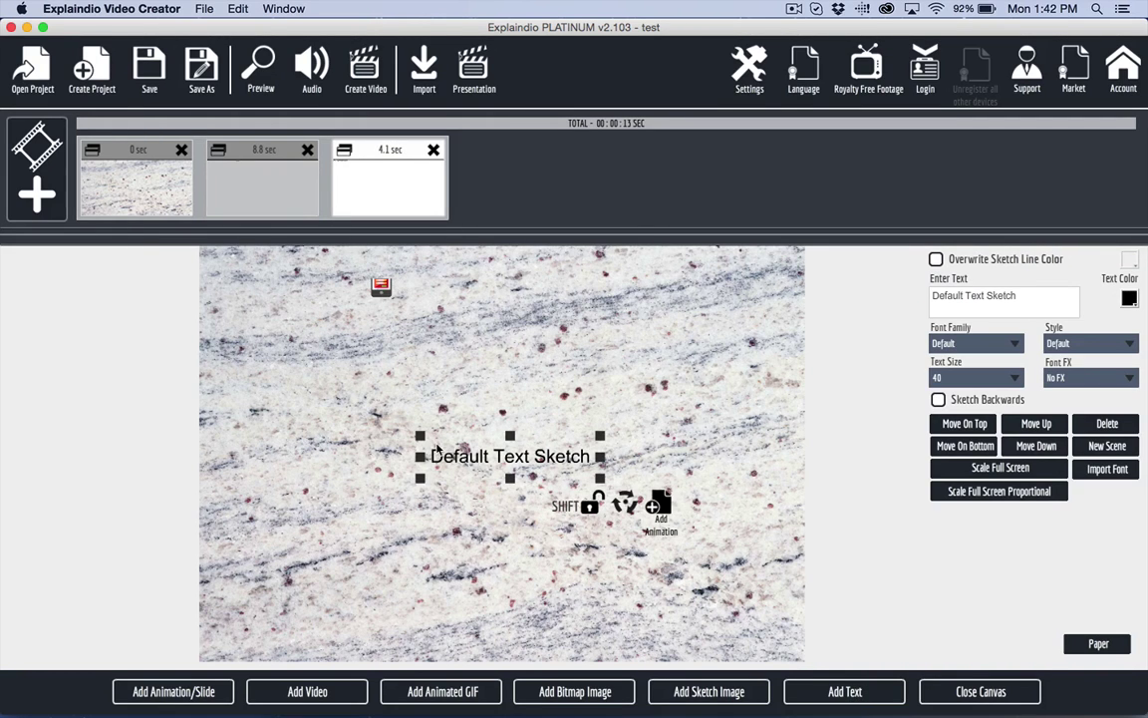
left_click_drag(473, 464, 594, 374)
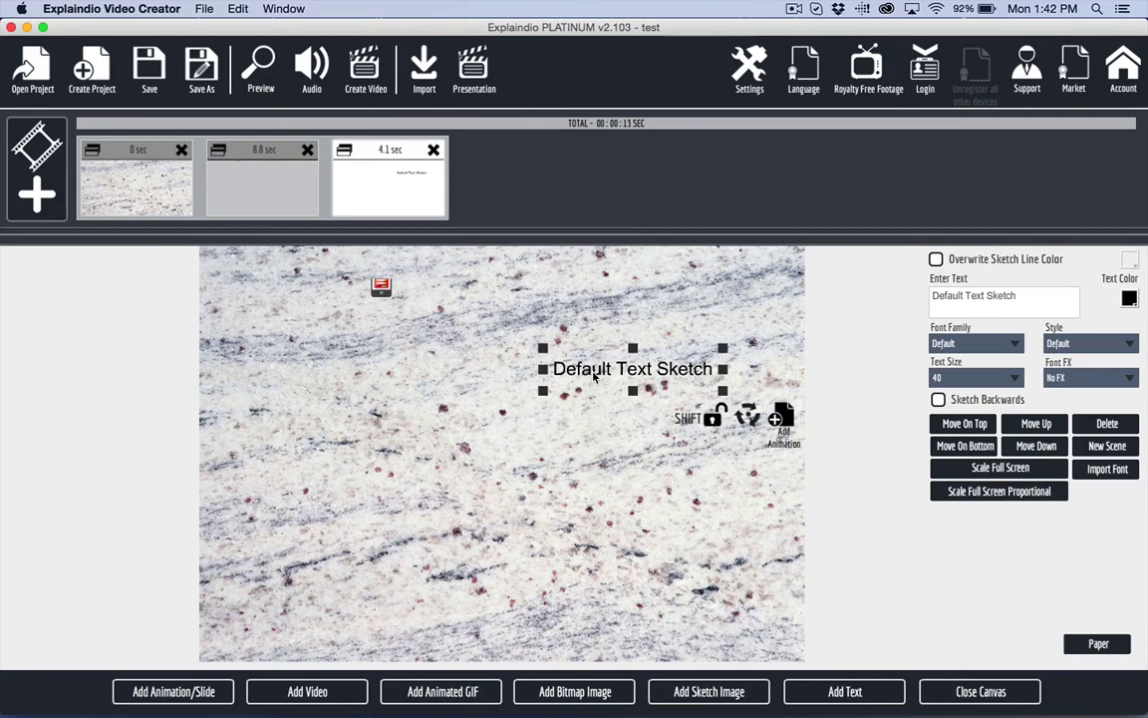
left_click(956, 343)
scroll(970, 528, "down", 2)
scroll(970, 538, "down", 5)
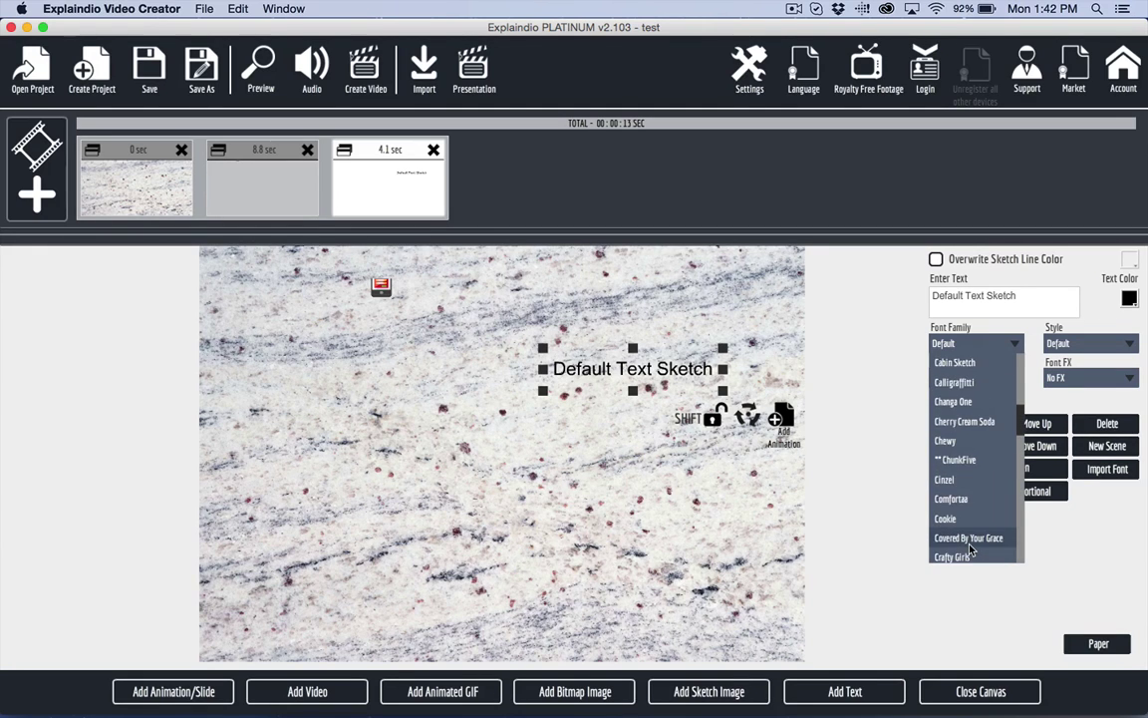
left_click(973, 464)
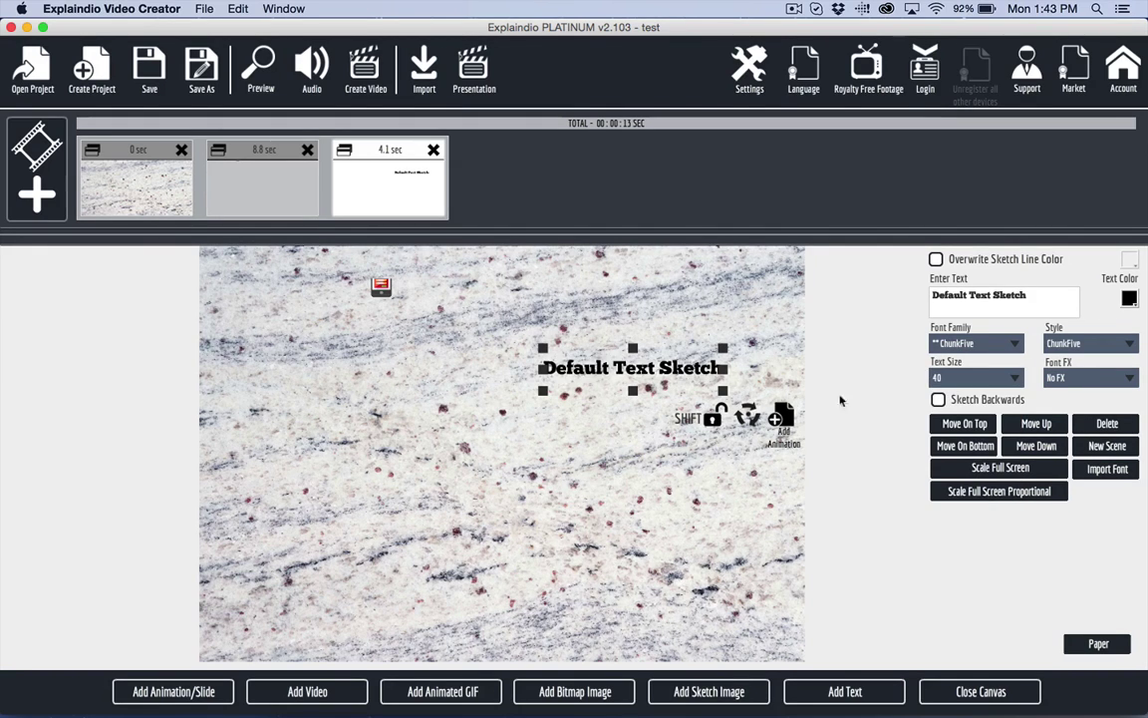
- Replace the placeholder with 'Join my webinar today!' split over four lines
left_click_drag(1034, 289, 932, 264)
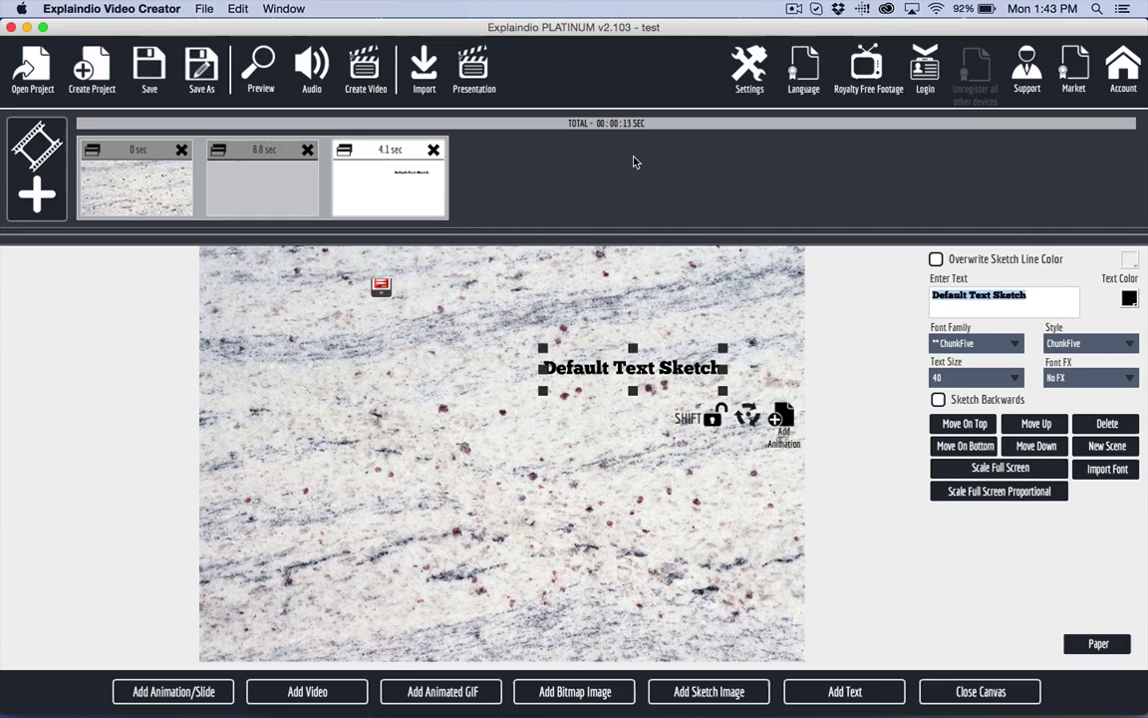
type("Join M")
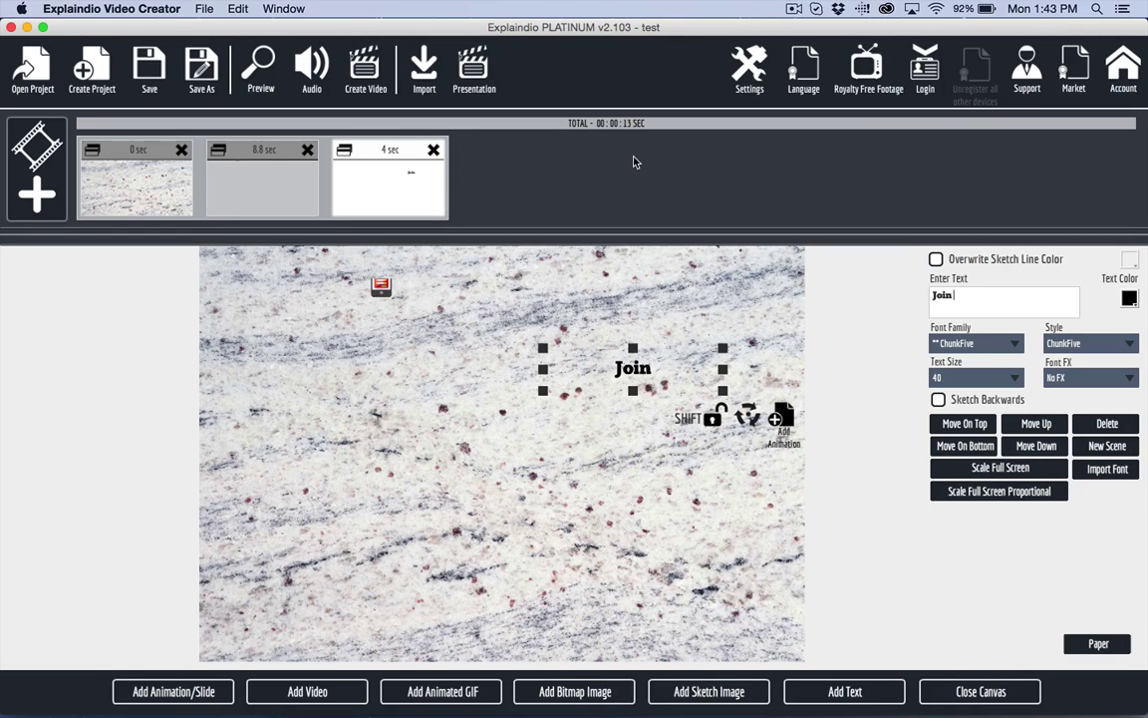
key("BackSpace")
key("BackSpace")
key("BackSpace")
key("BackSpace")
key("BackSpace")
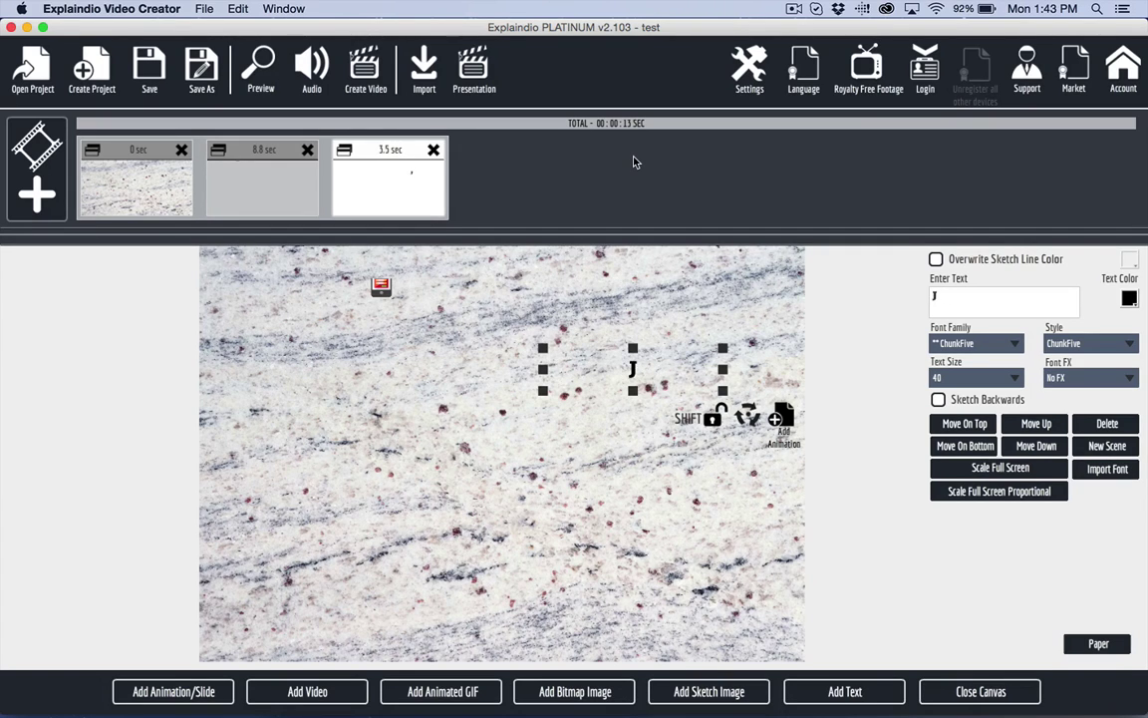
type("oin")
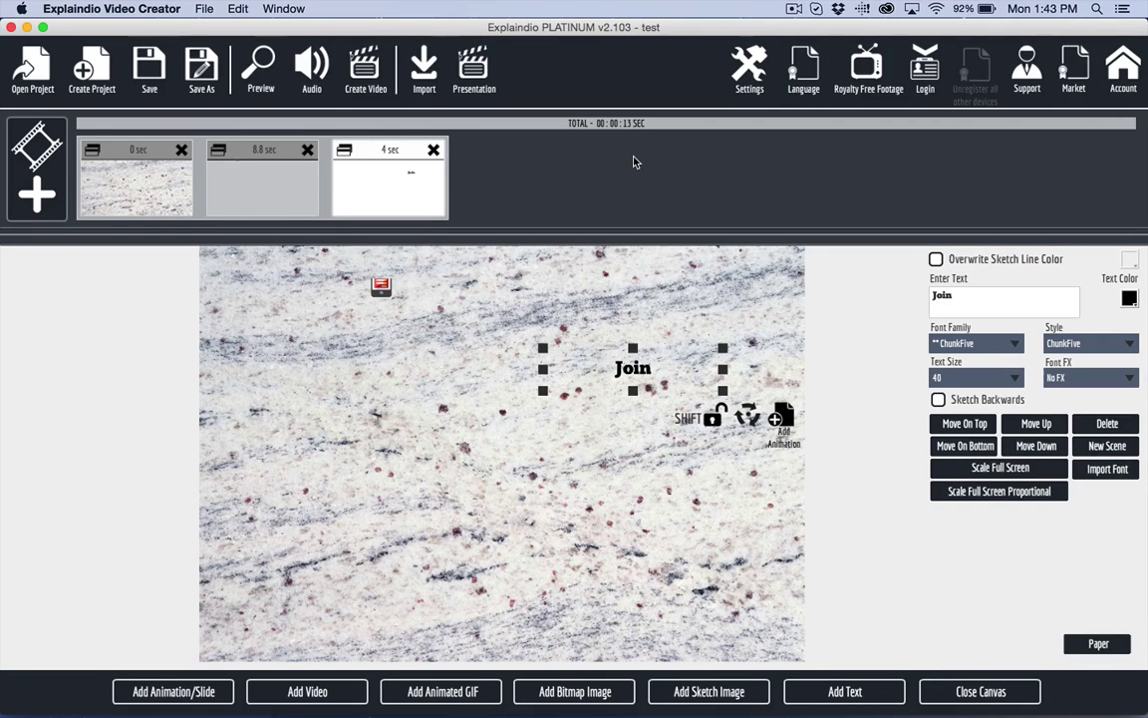
key("Return")
type("my")
key("Return")
type("webin")
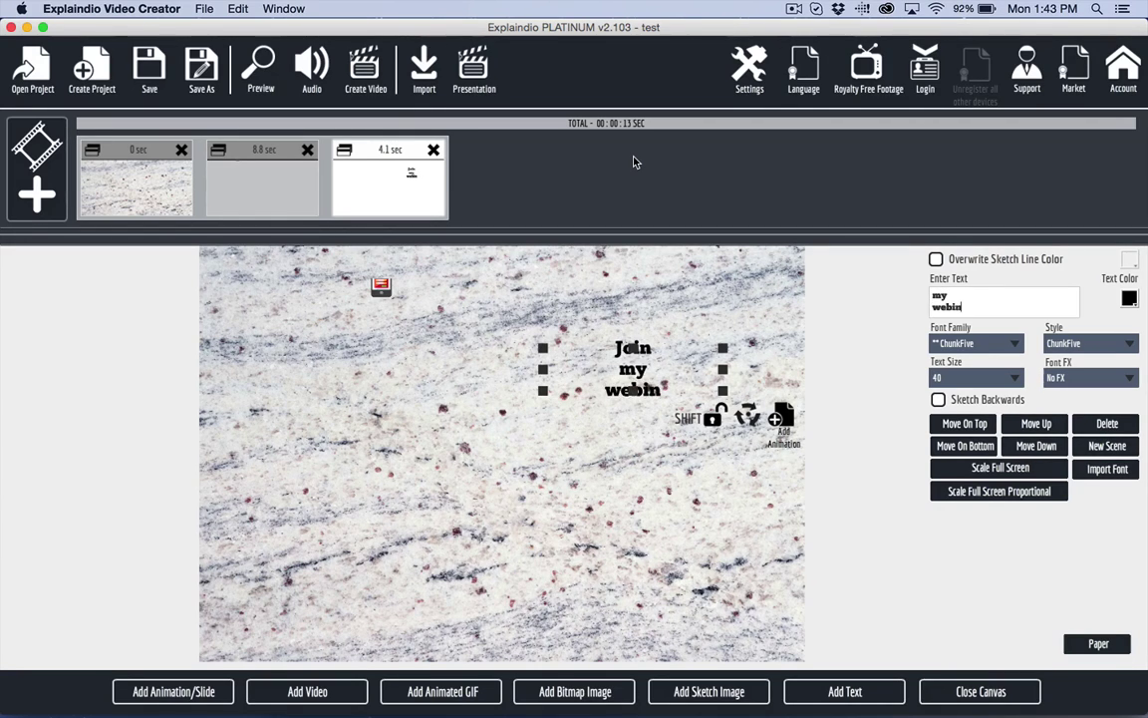
type("ar")
key("Return")
type("today!")
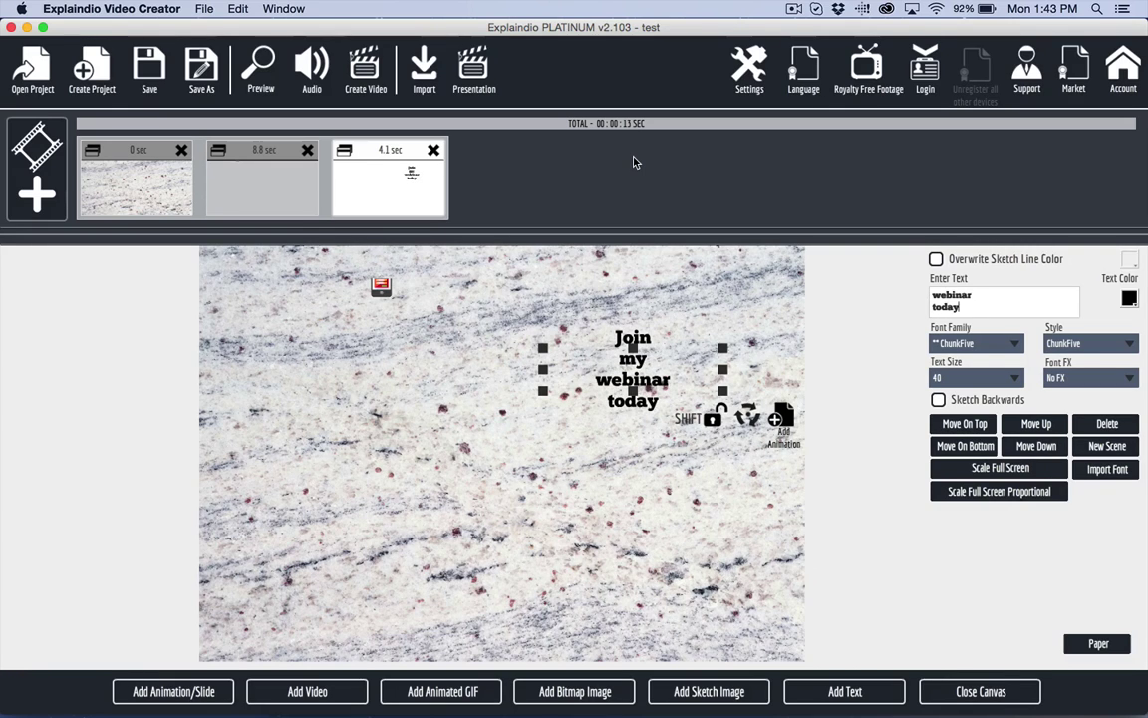
- Set the text size to 95 and shift the text slightly right and lower
left_click(977, 377)
scroll(962, 449, "down", 3)
left_click(959, 470)
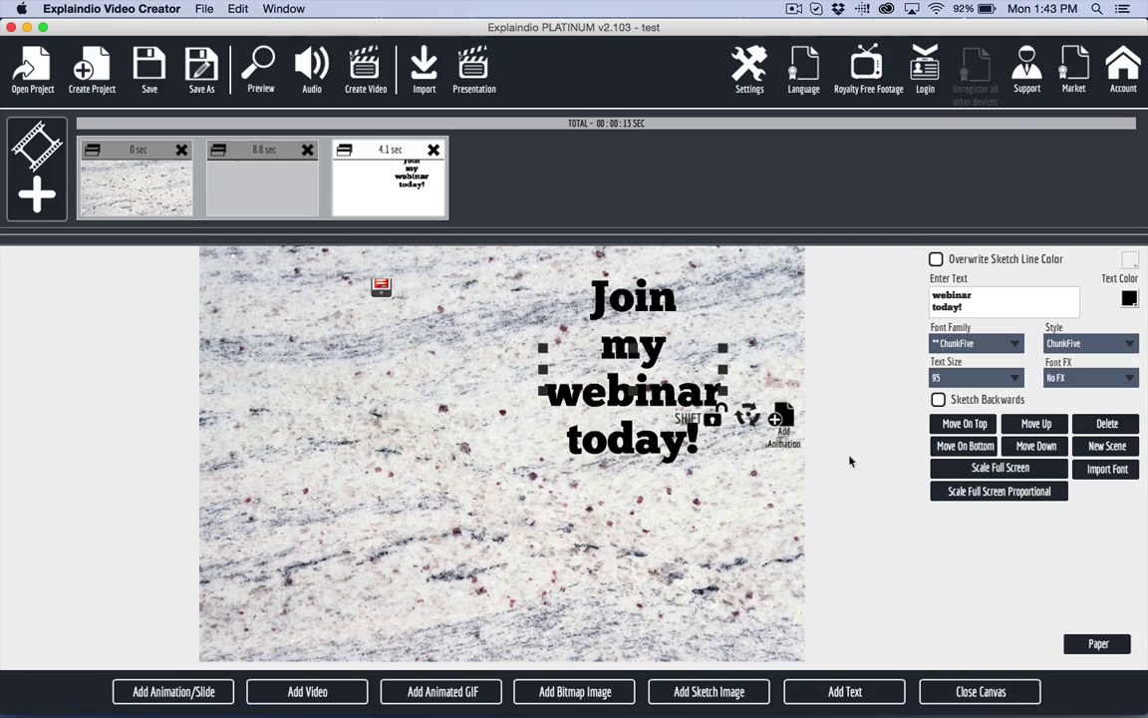
mouse_move(590, 476)
left_mouse_down()
mouse_move(577, 493)
mouse_move(607, 479)
left_mouse_up()
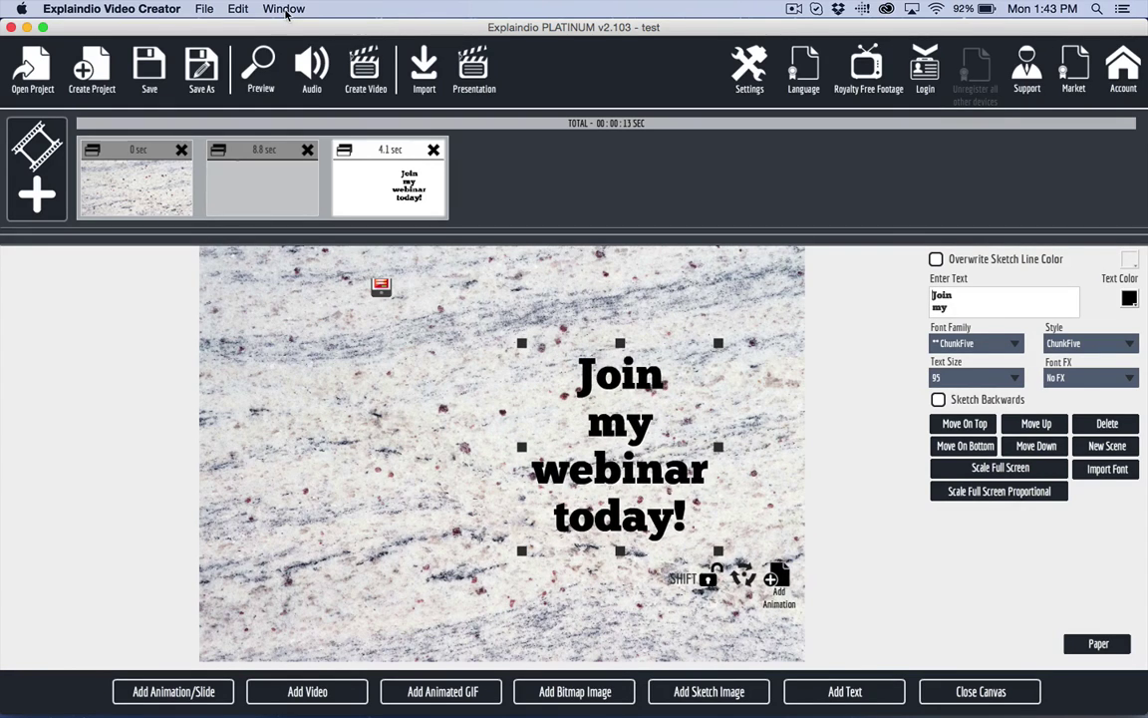
left_click(260, 65)
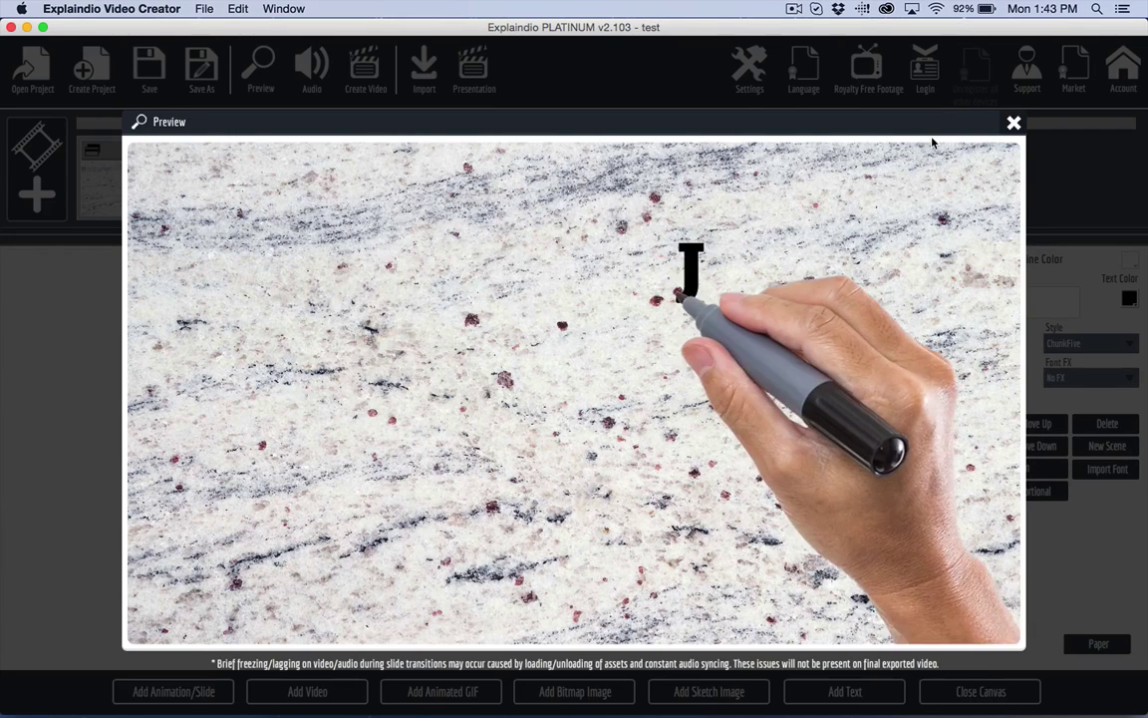
left_click(1014, 122)
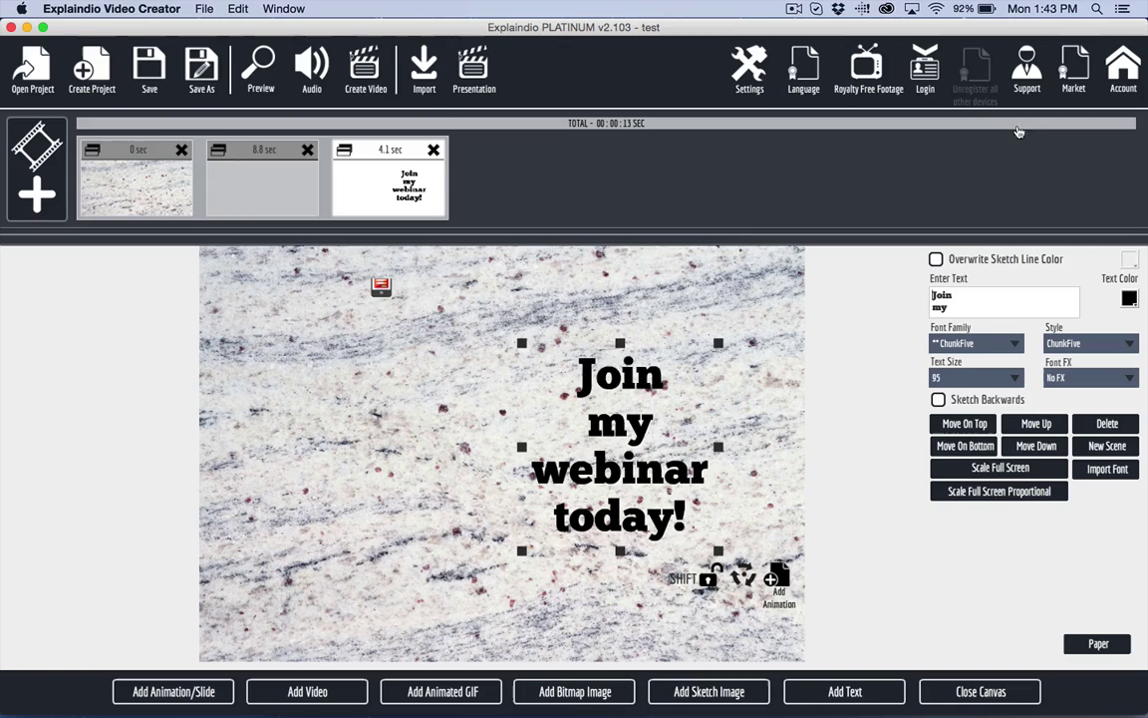
- Set the webinar text's Show Action to Fade In with an 11-frame (0.5 sec) duration
left_click(981, 690)
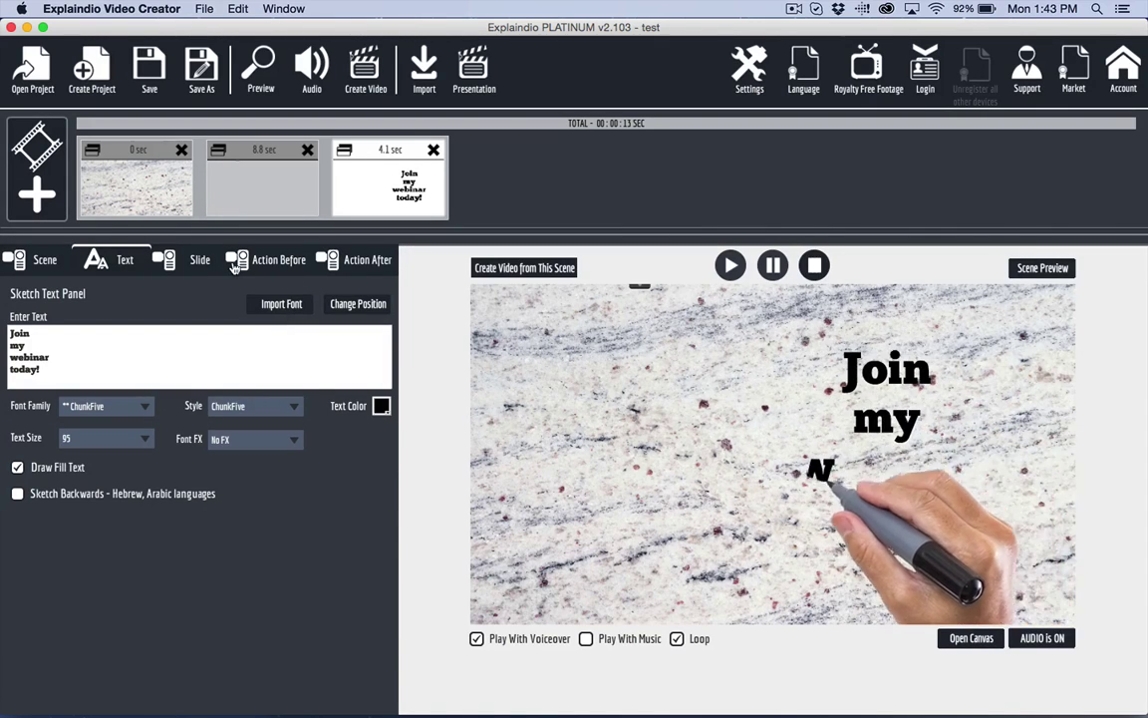
left_click(274, 261)
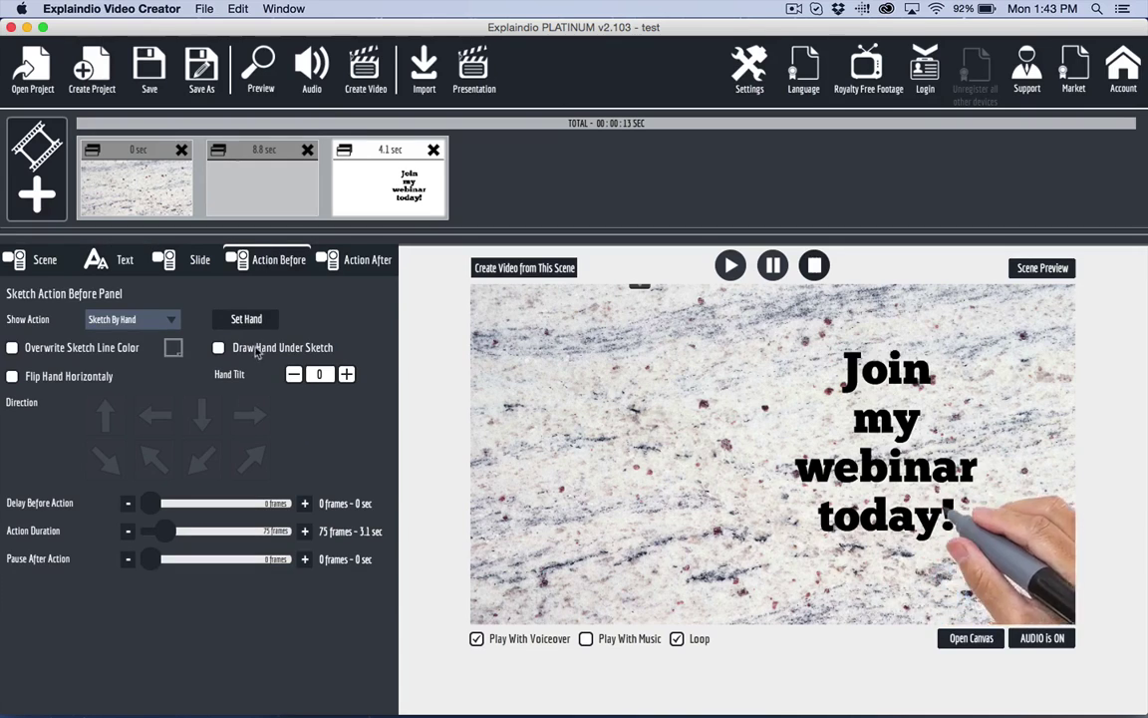
left_click(132, 317)
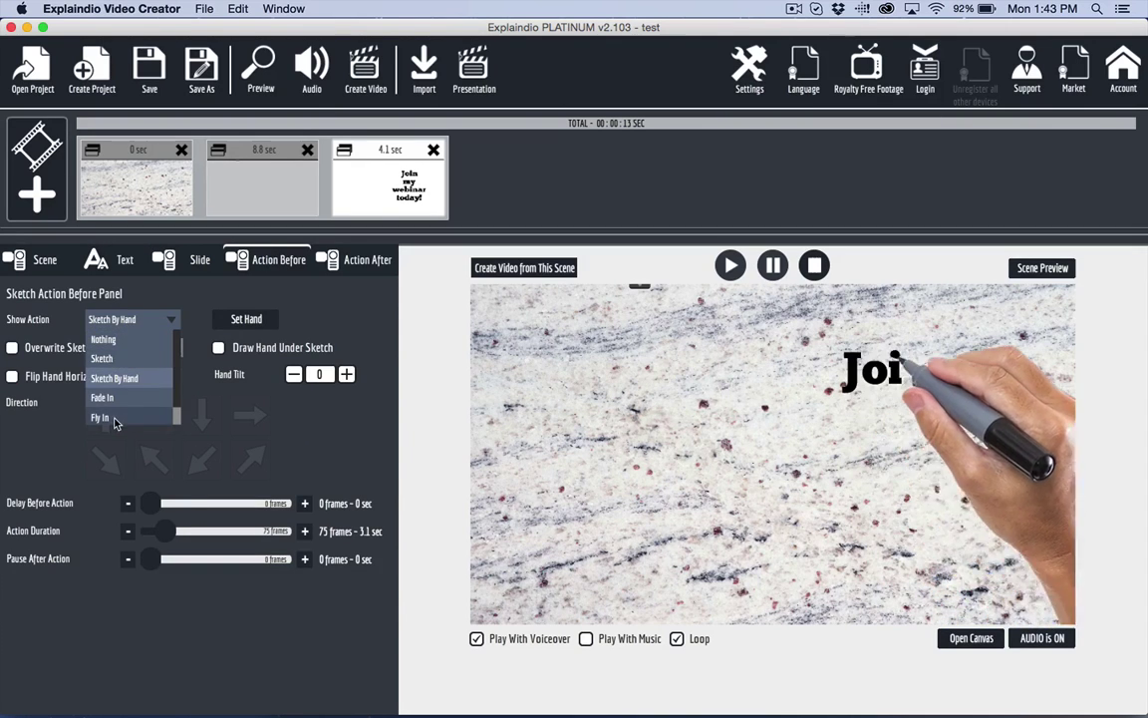
left_click(104, 397)
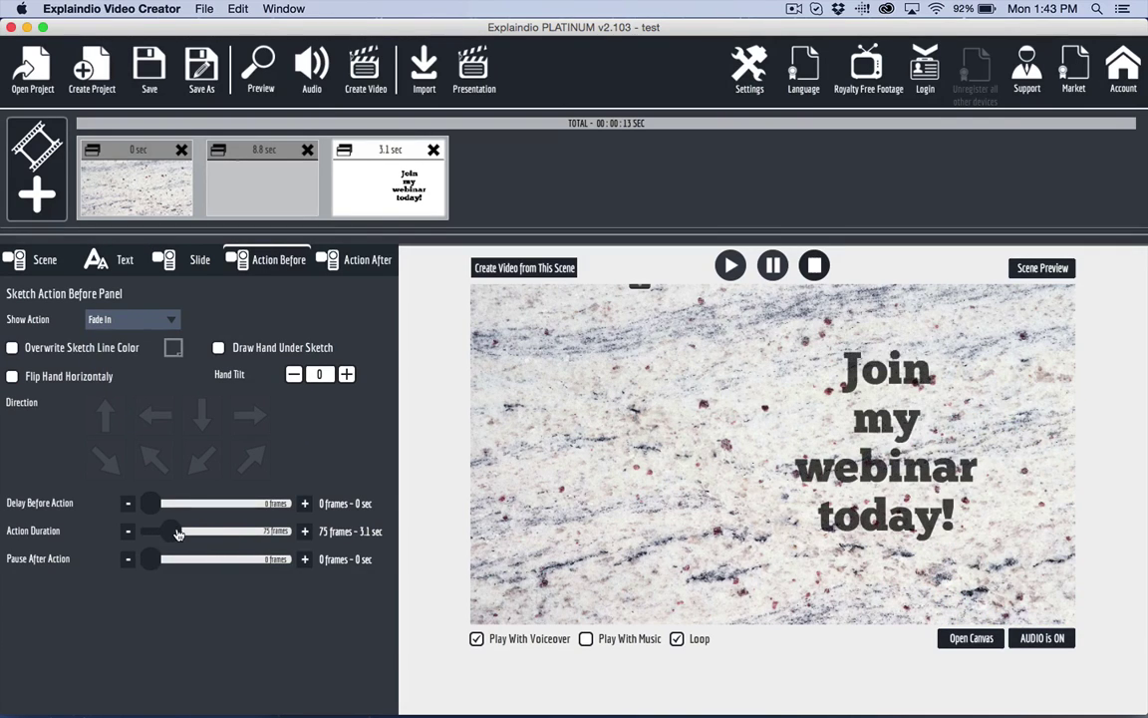
left_click_drag(171, 531, 161, 531)
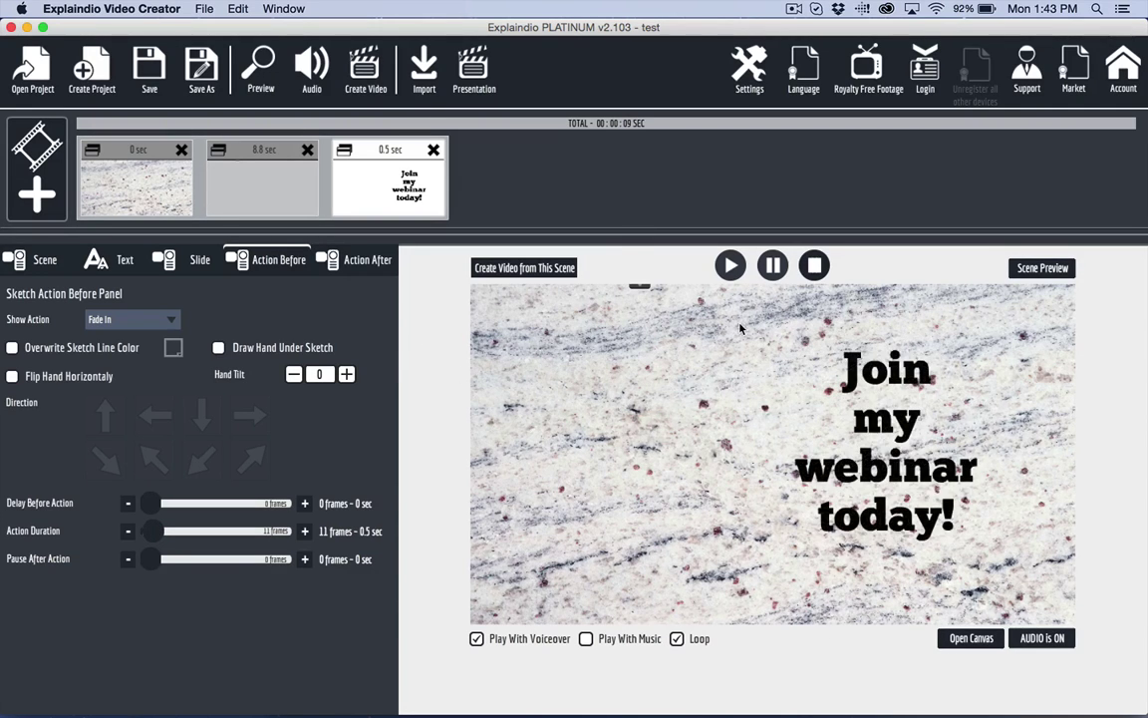
- Shorten the phone animation slide to 57 frames (2.4 sec) and preview the project
left_click(265, 190)
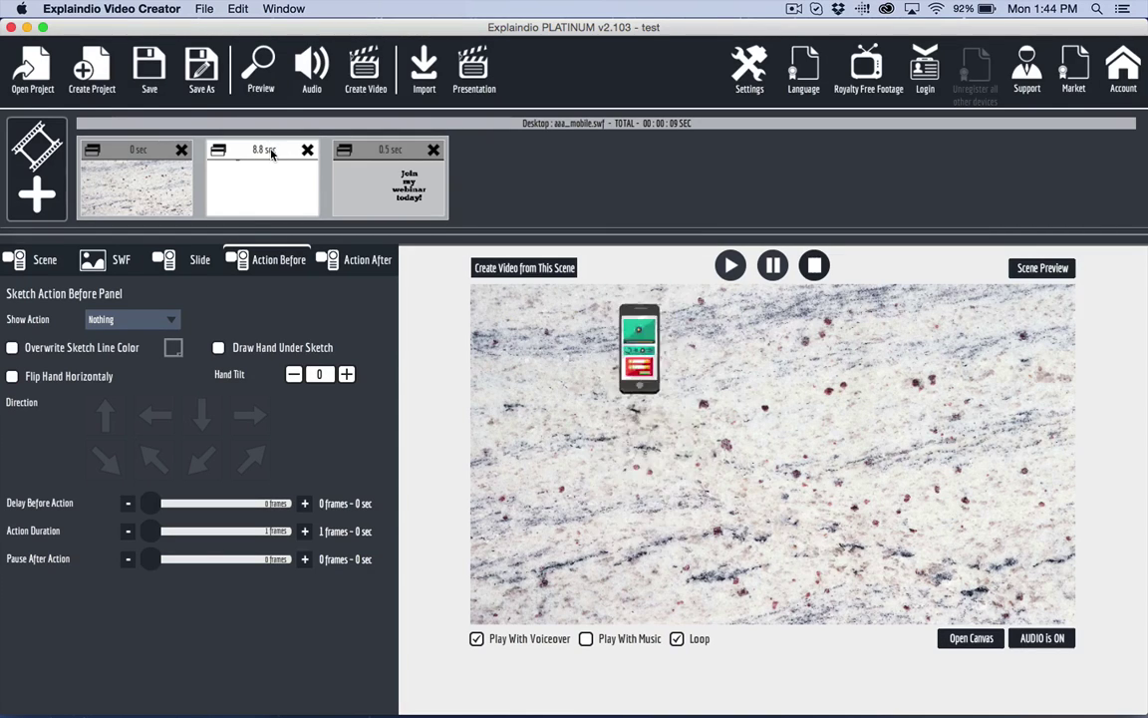
left_click(92, 260)
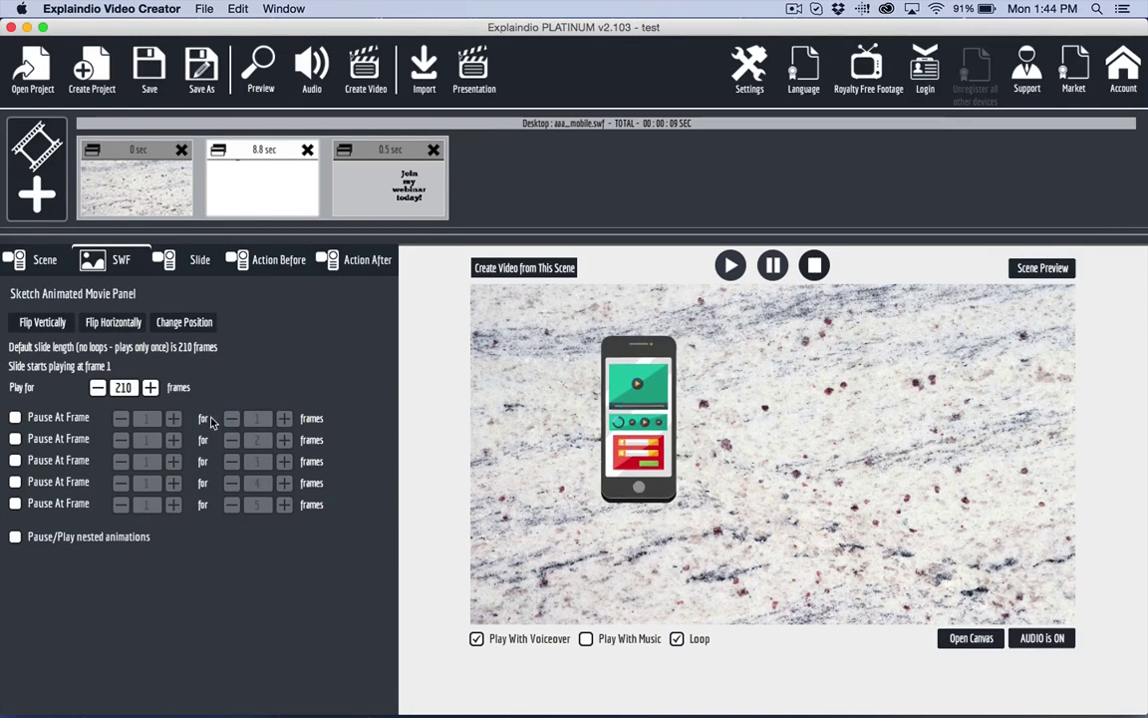
left_click(99, 388)
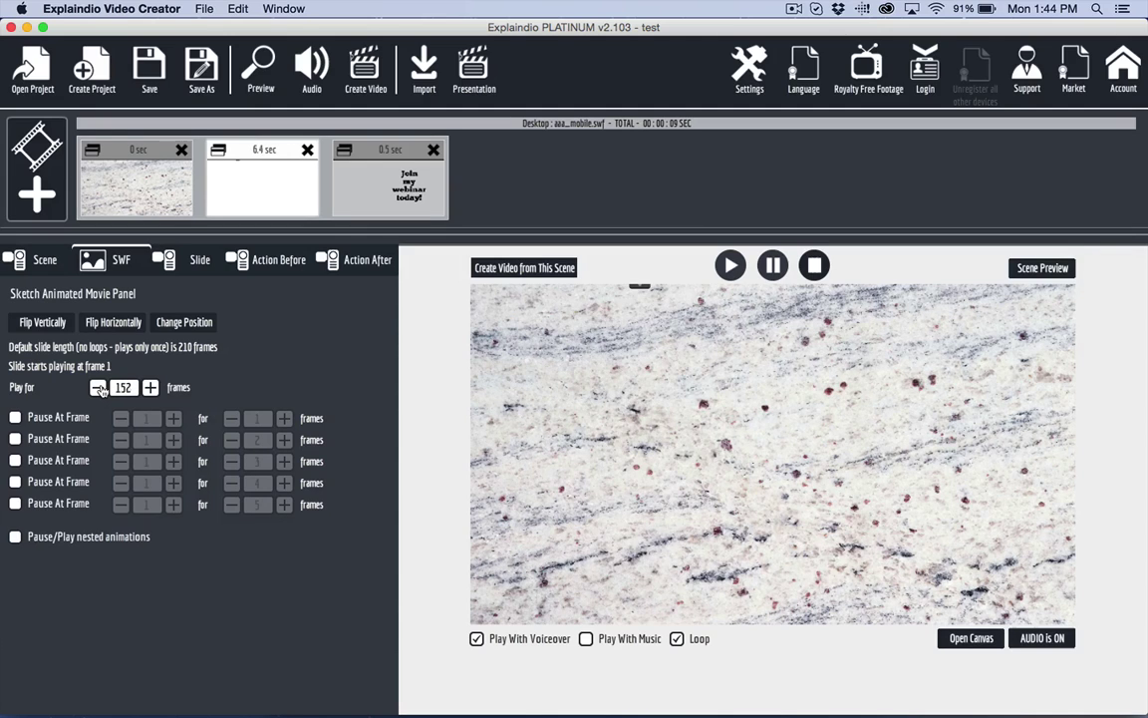
left_click(99, 388)
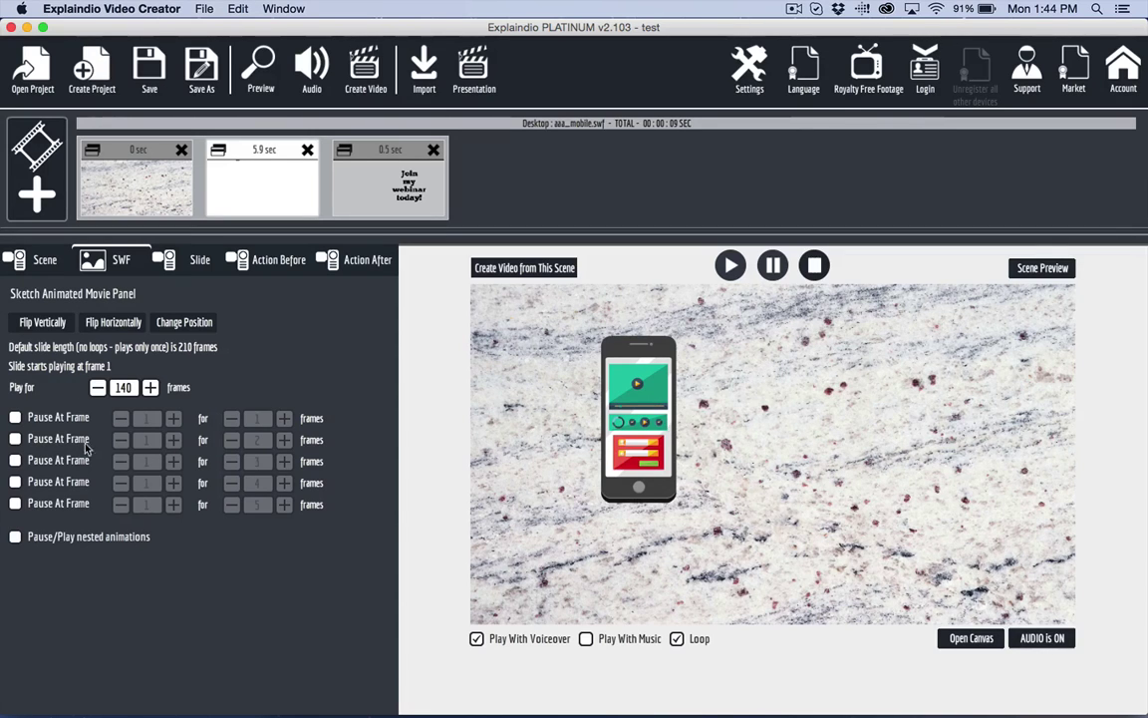
left_click(99, 388)
left_click(98, 388)
left_click(98, 388)
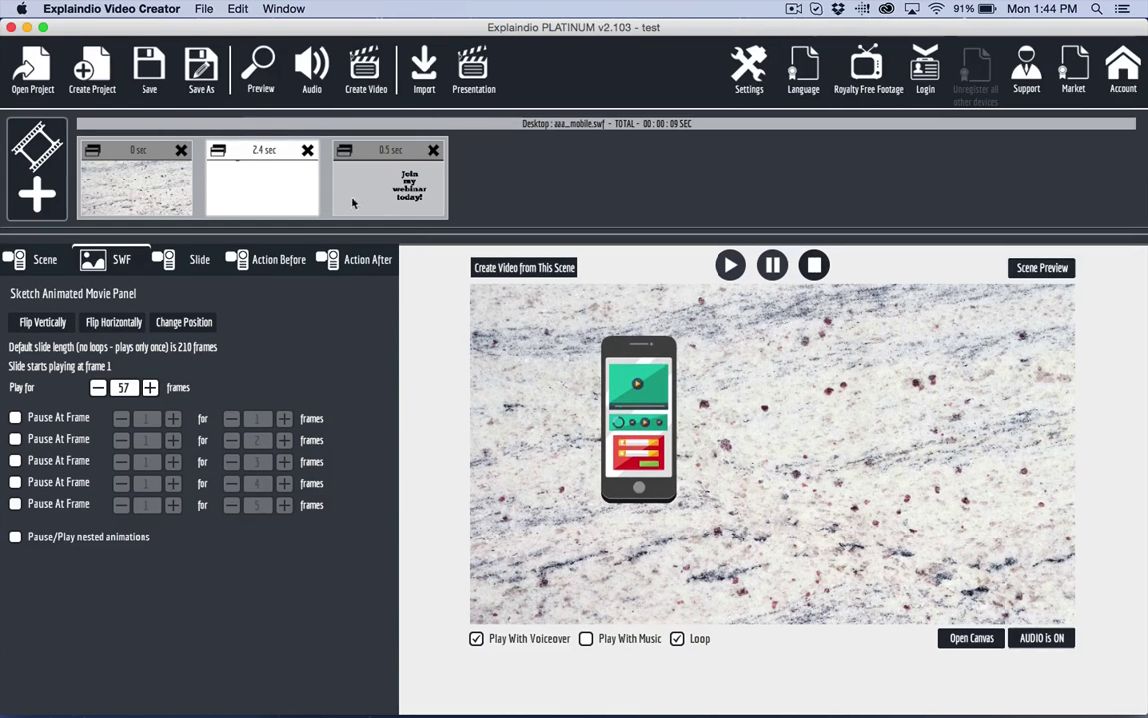
left_click(257, 67)
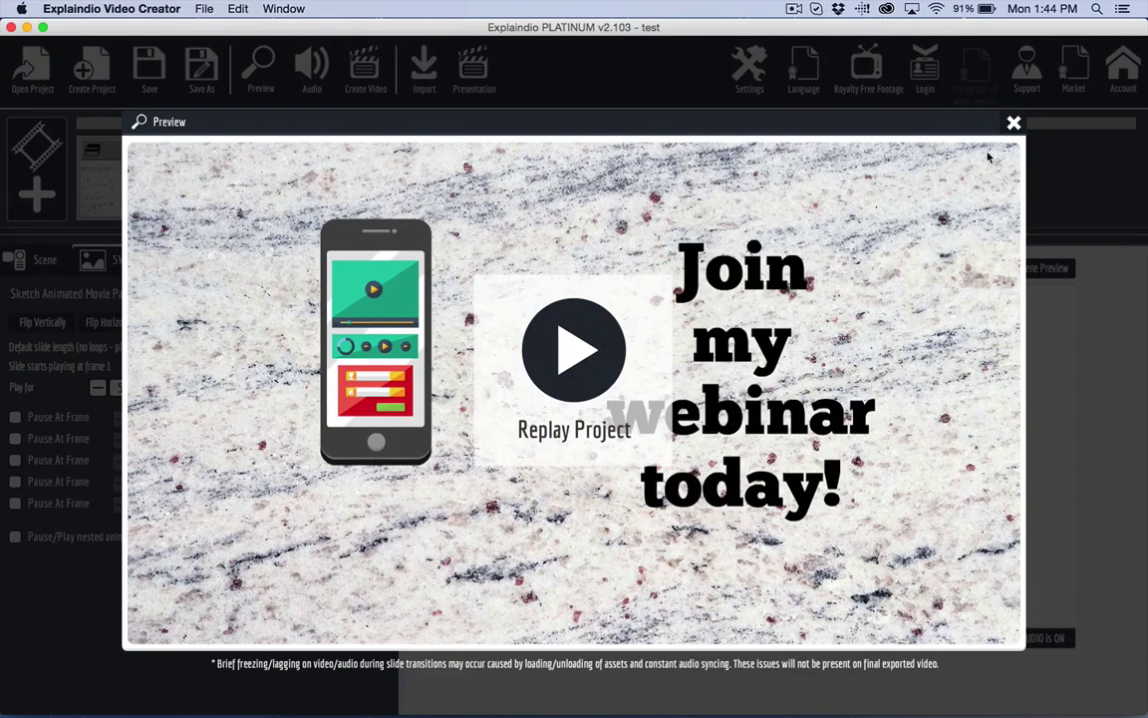
- Cut the phone animation to 34 frames and check it in a fresh preview
left_click(1016, 122)
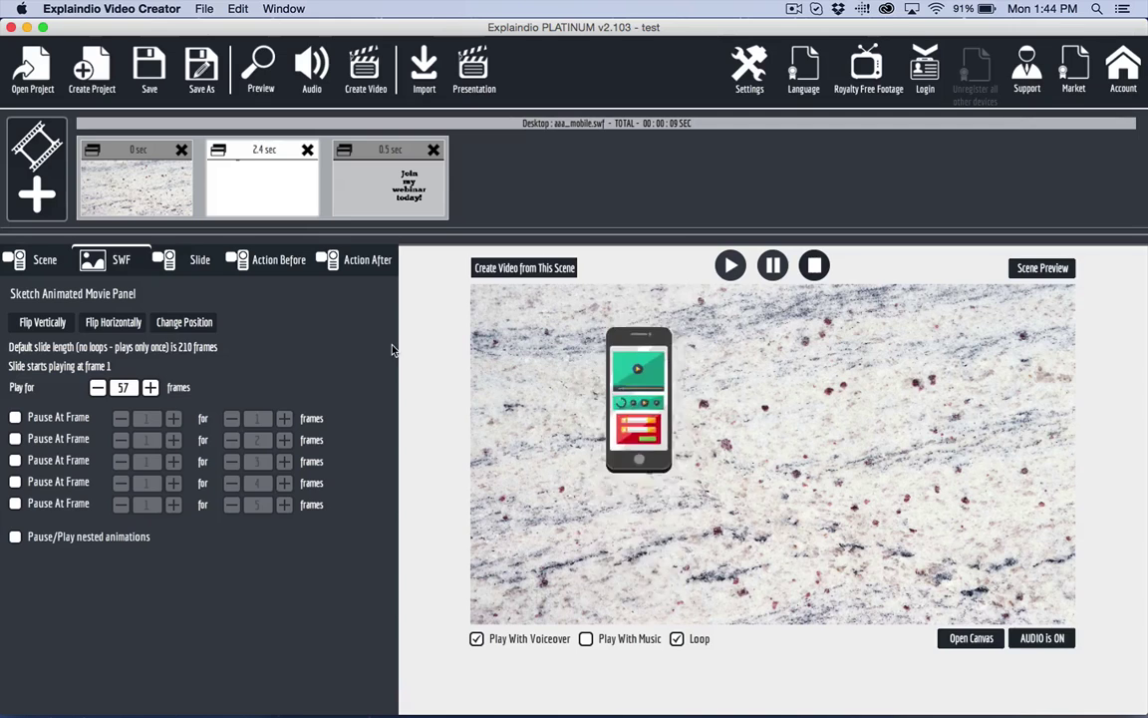
left_click(97, 388)
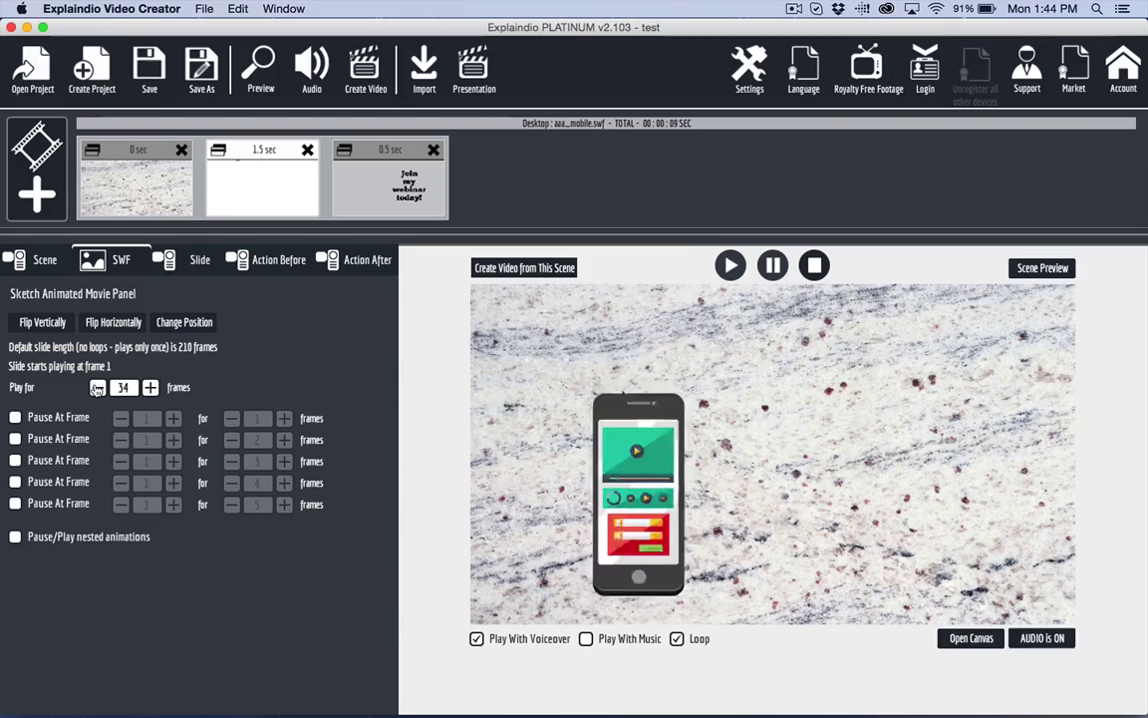
left_click(257, 68)
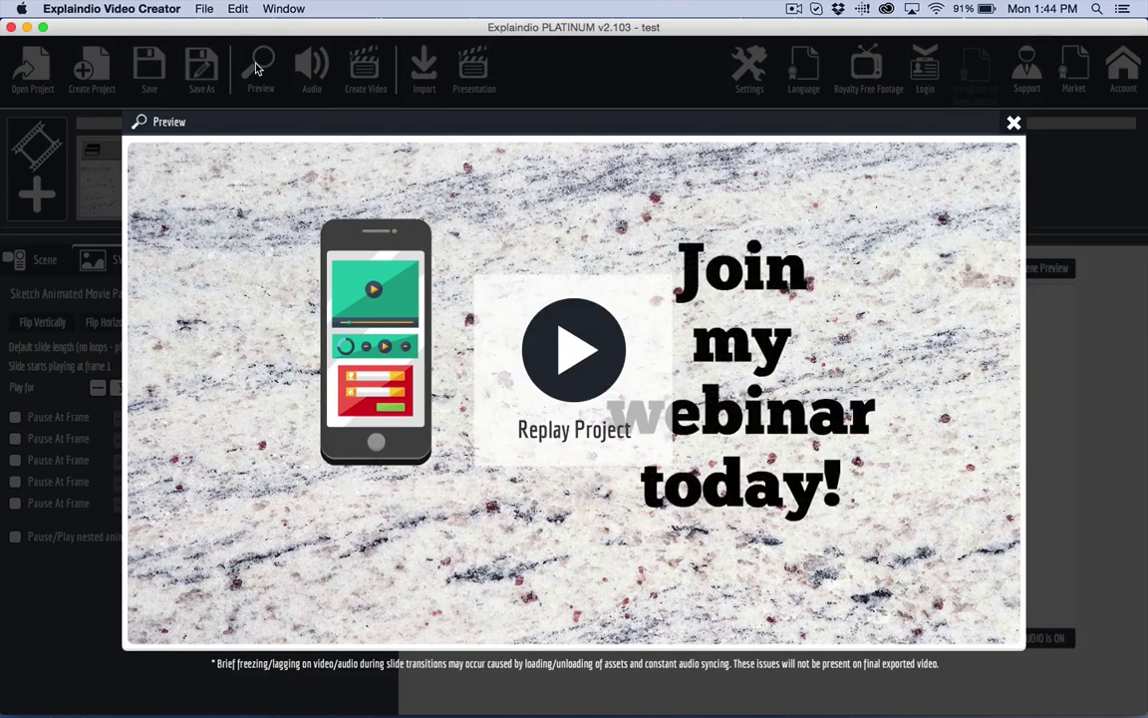
left_click(1015, 124)
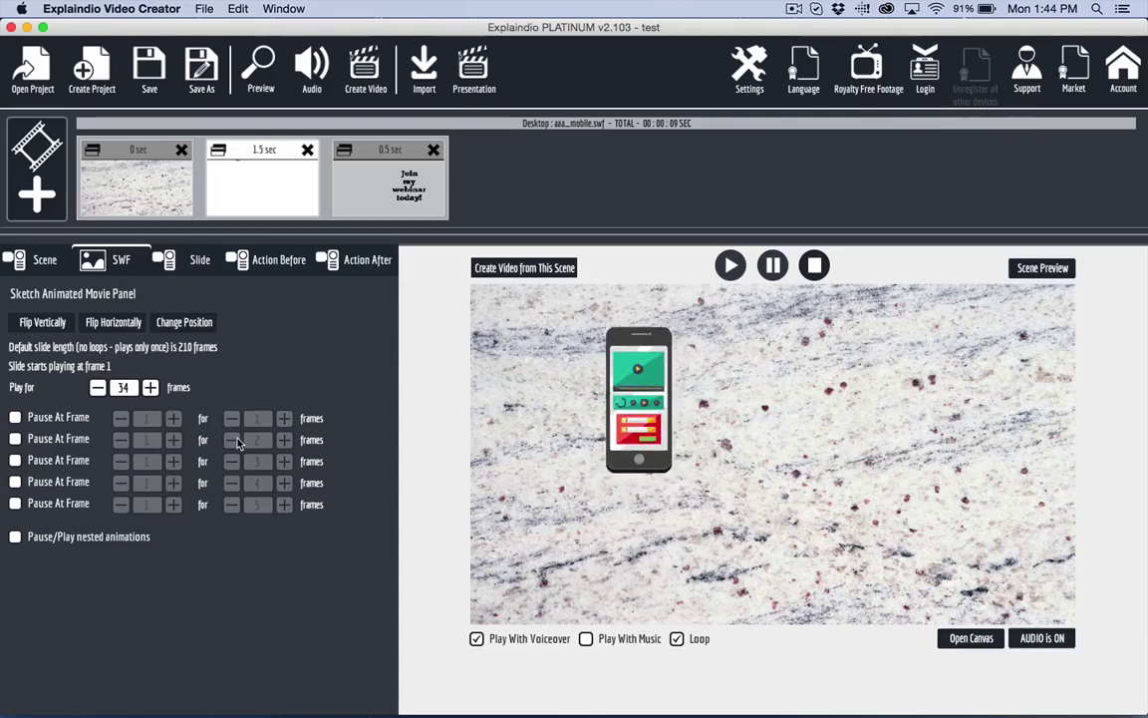
- Trim the phone animation to 30 frames (1.3 sec) and review it in the preview
left_click(96, 388)
left_click(97, 388)
left_click(97, 388)
left_click(97, 388)
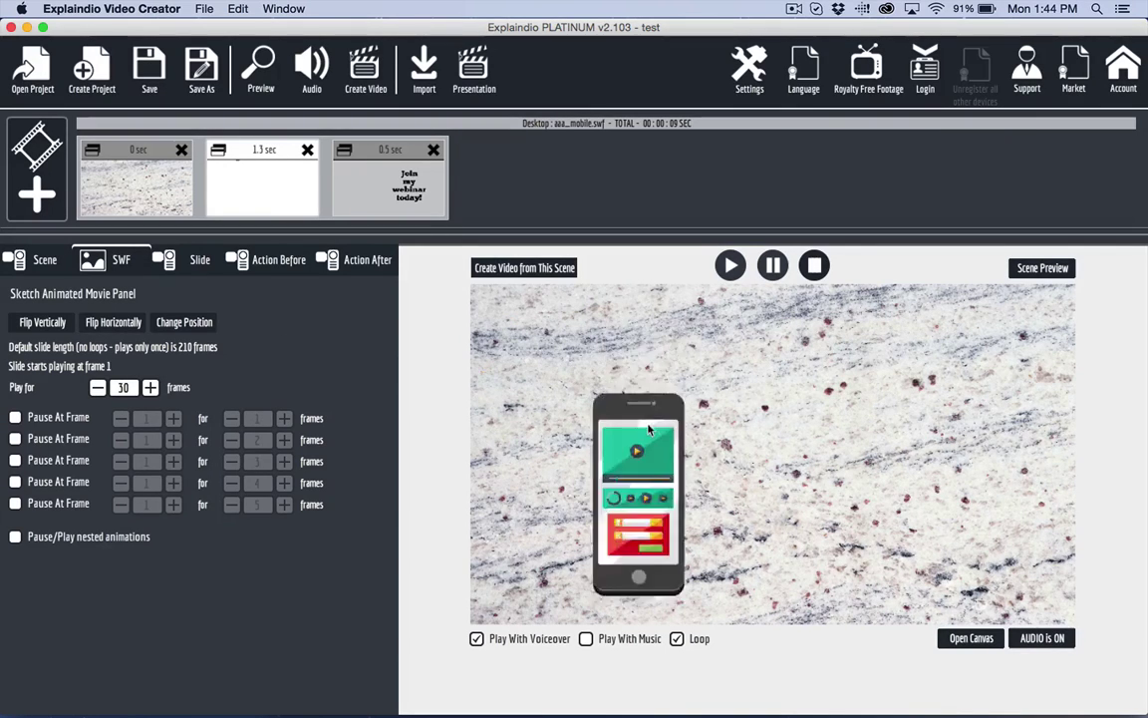
left_click(259, 67)
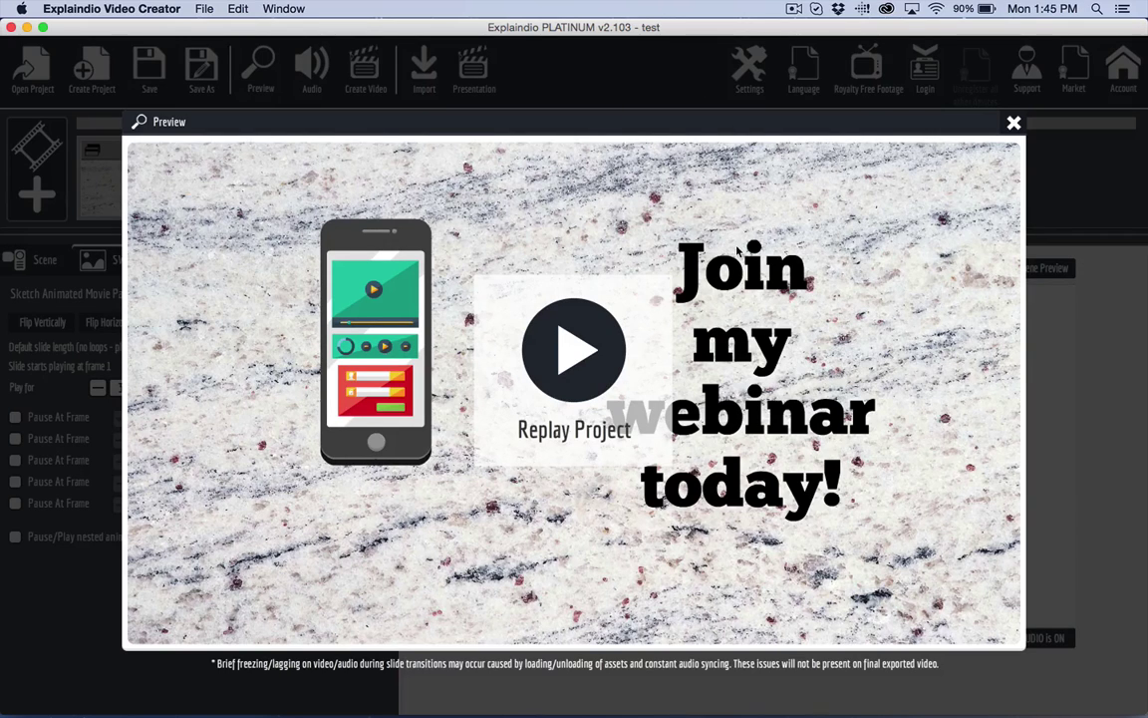
left_click(1014, 122)
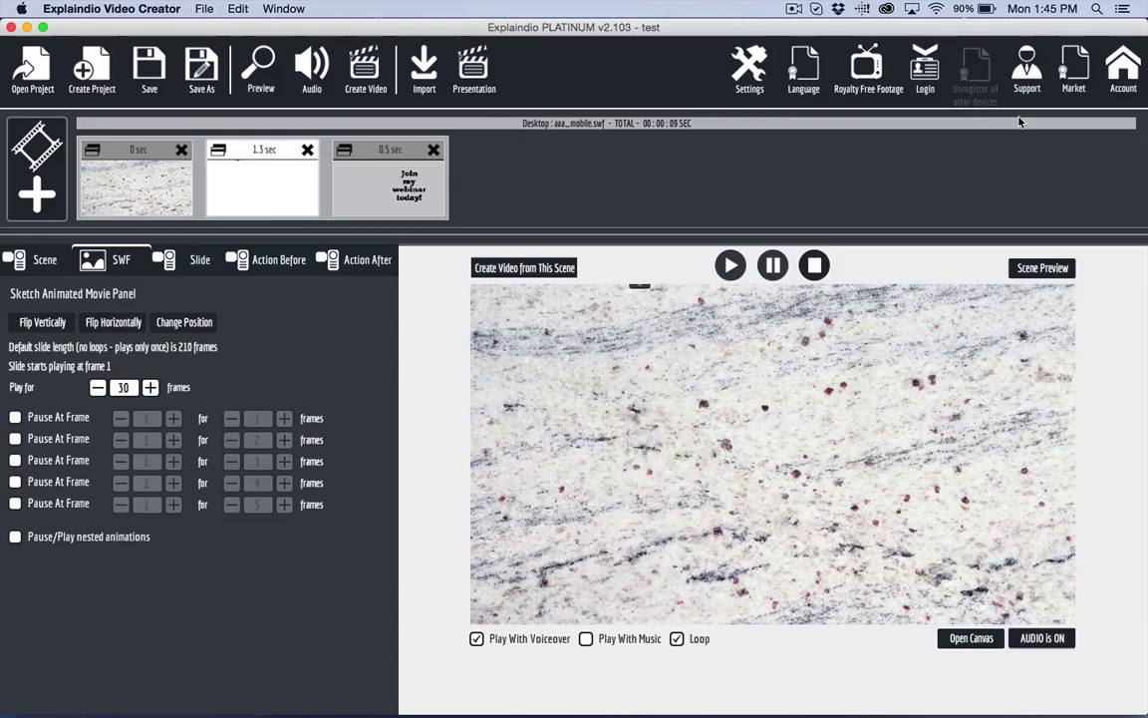
- Trim the phone animation to 27 frames (1.2 sec) and check the timing in preview
left_click(97, 388)
left_click(98, 387)
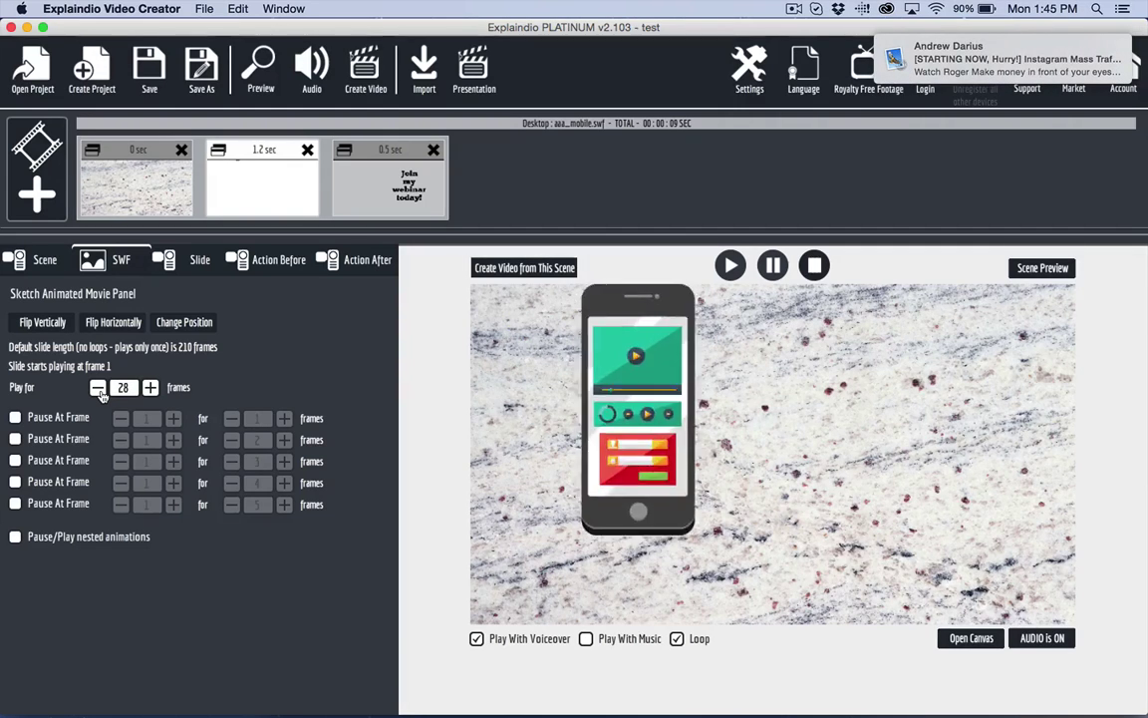
left_click(98, 388)
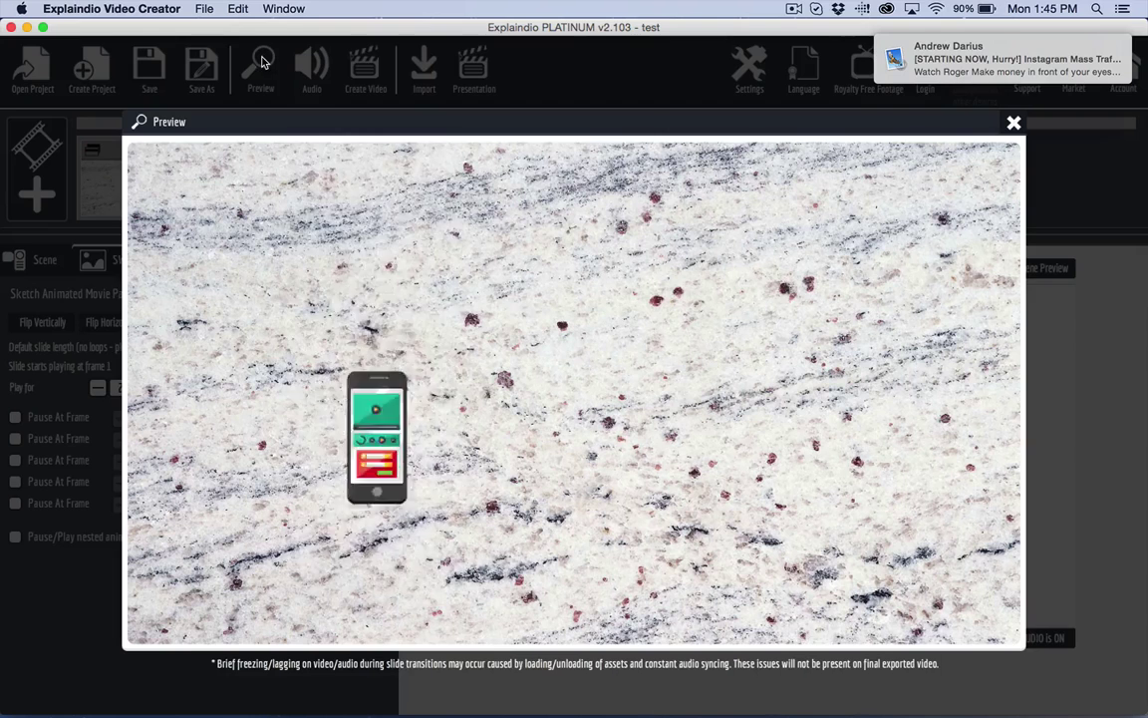
key("super+p")
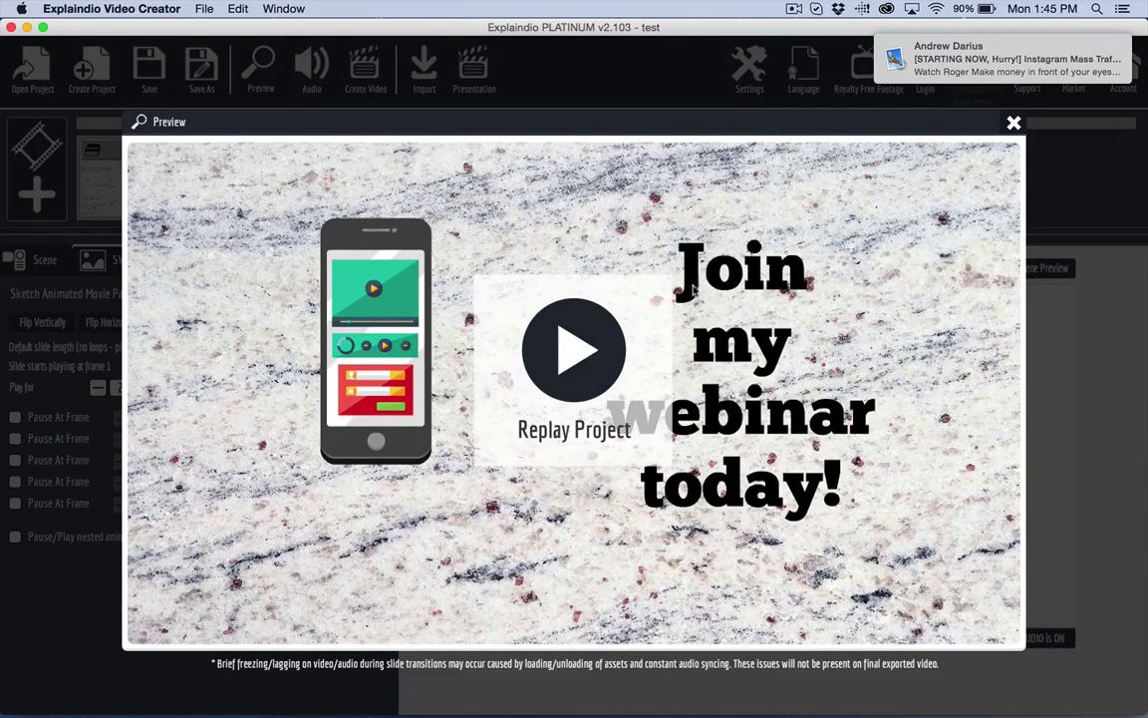
left_click(1015, 124)
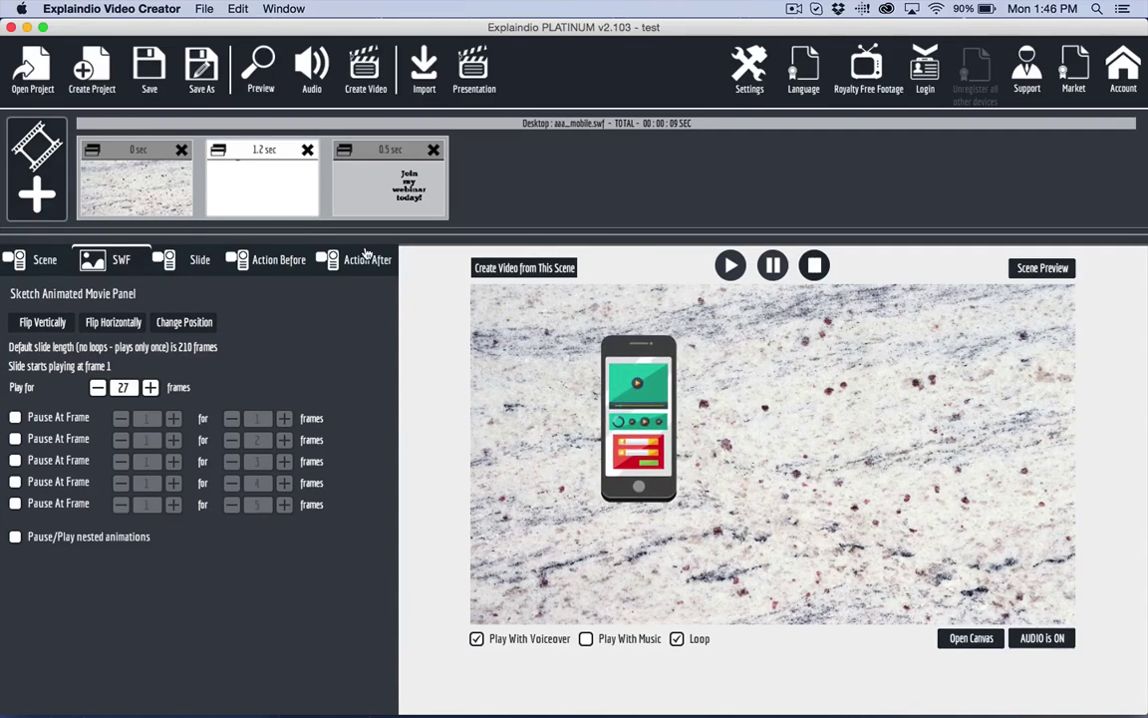
- Remove the granite slide and preview the phone and webinar text on white
left_click(182, 150)
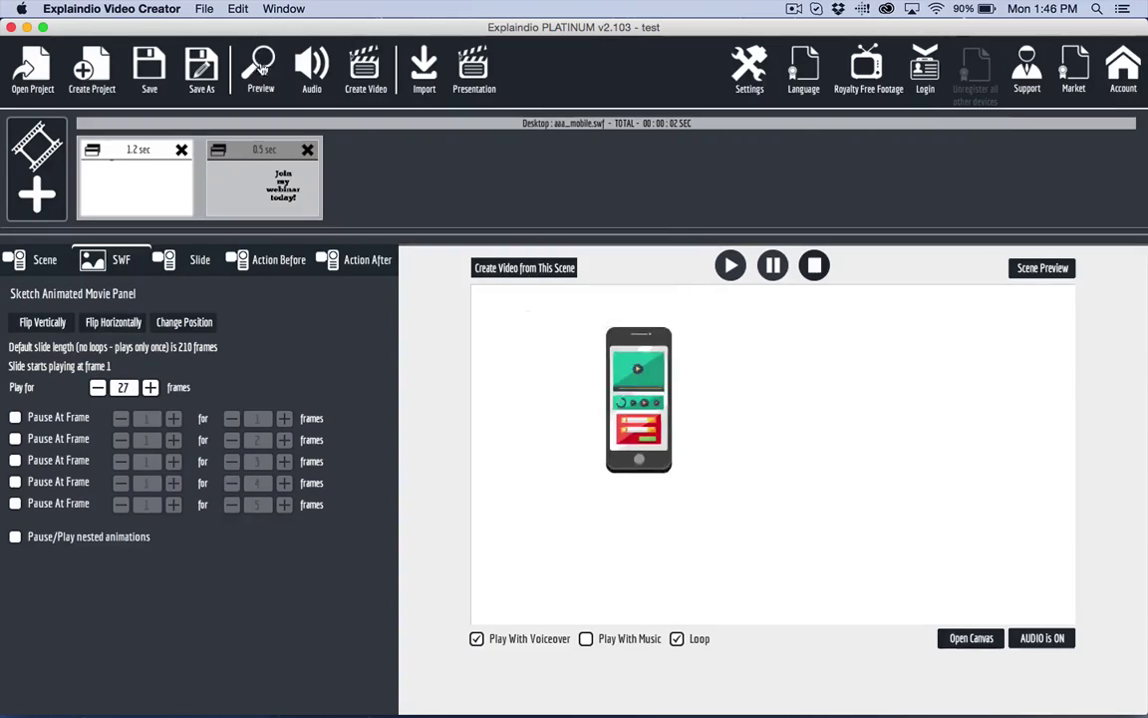
left_click(261, 68)
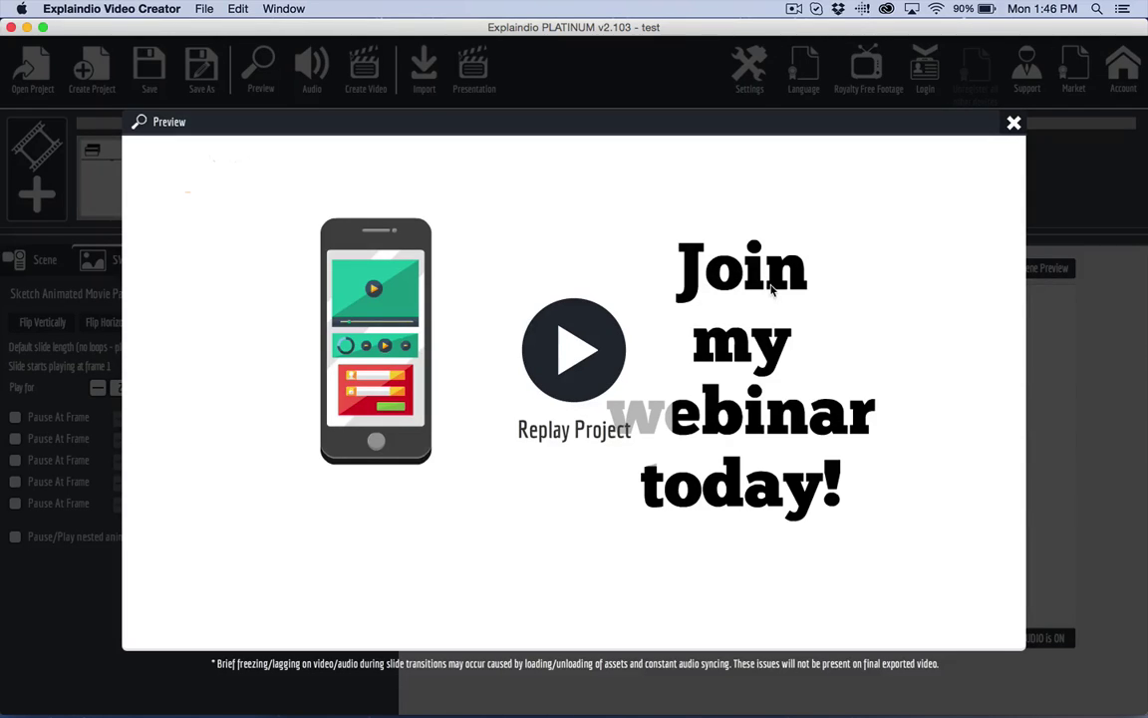
left_click(1014, 124)
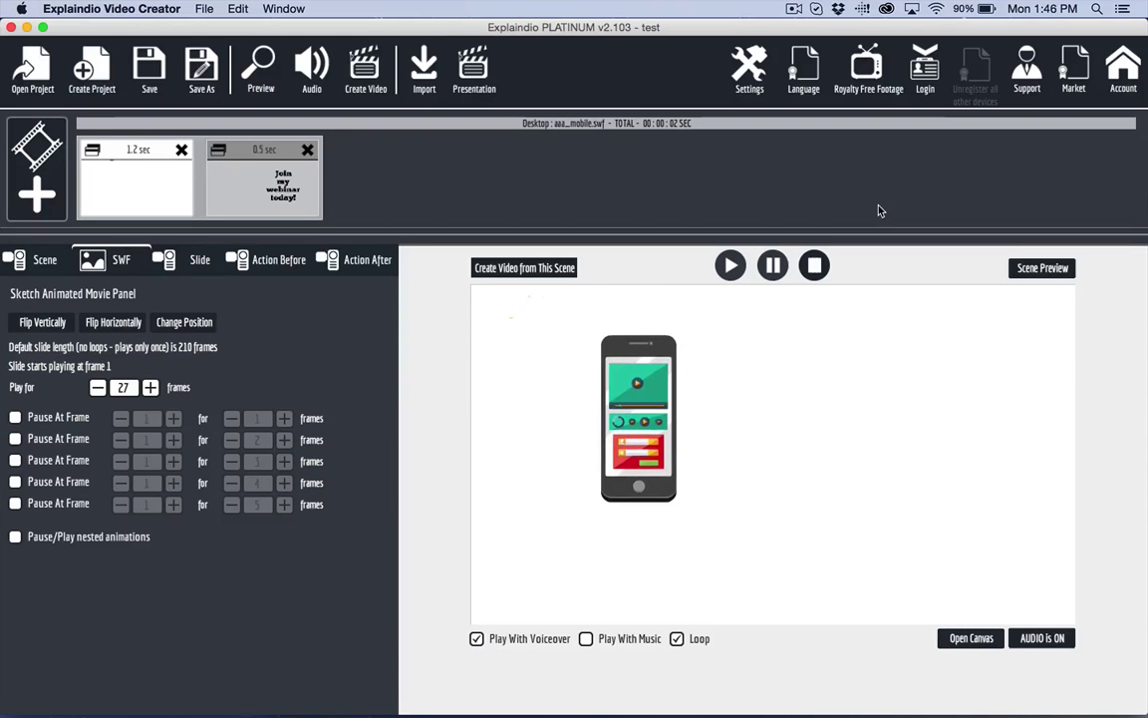